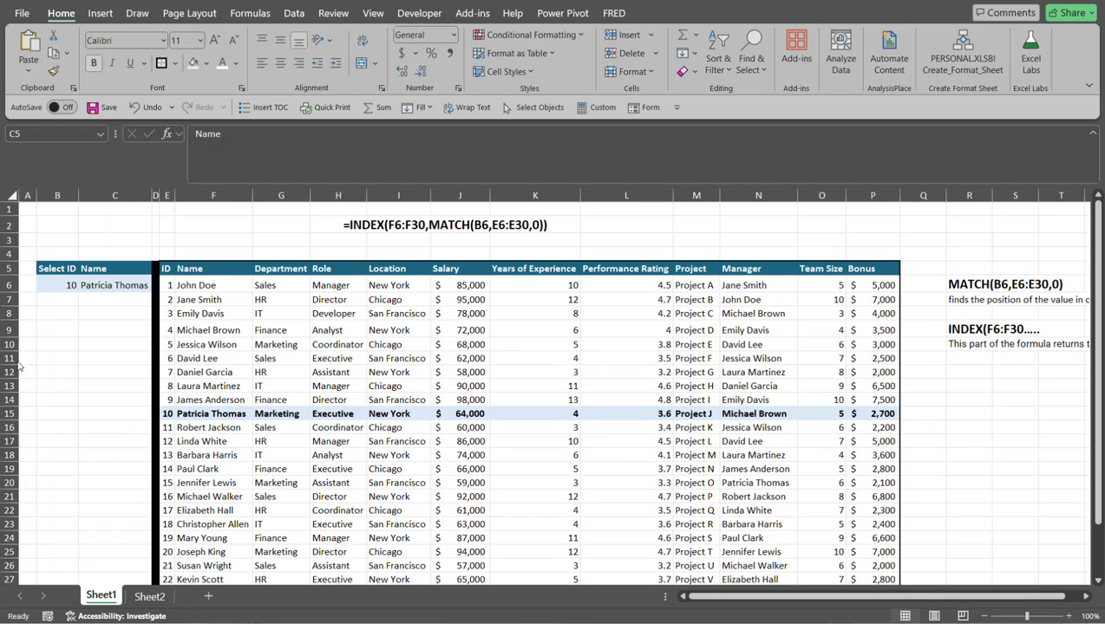
Pick employee ID 4 from the B6 Select ID dropdown to see the looked-up name and highlighted row
left_click(65, 286)
left_click(86, 287)
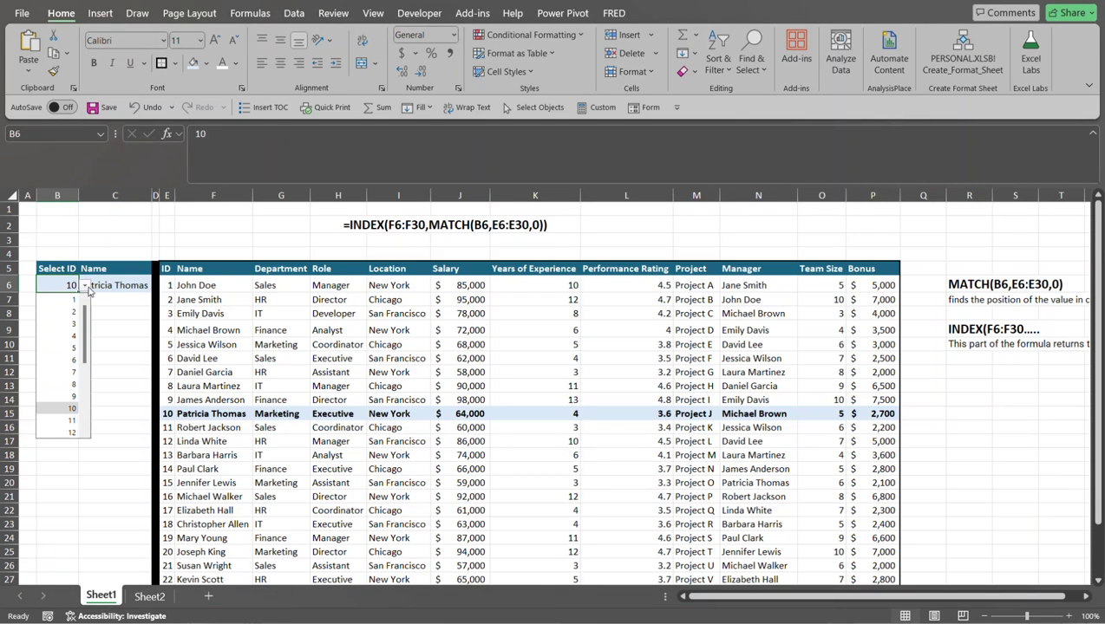
left_click(69, 336)
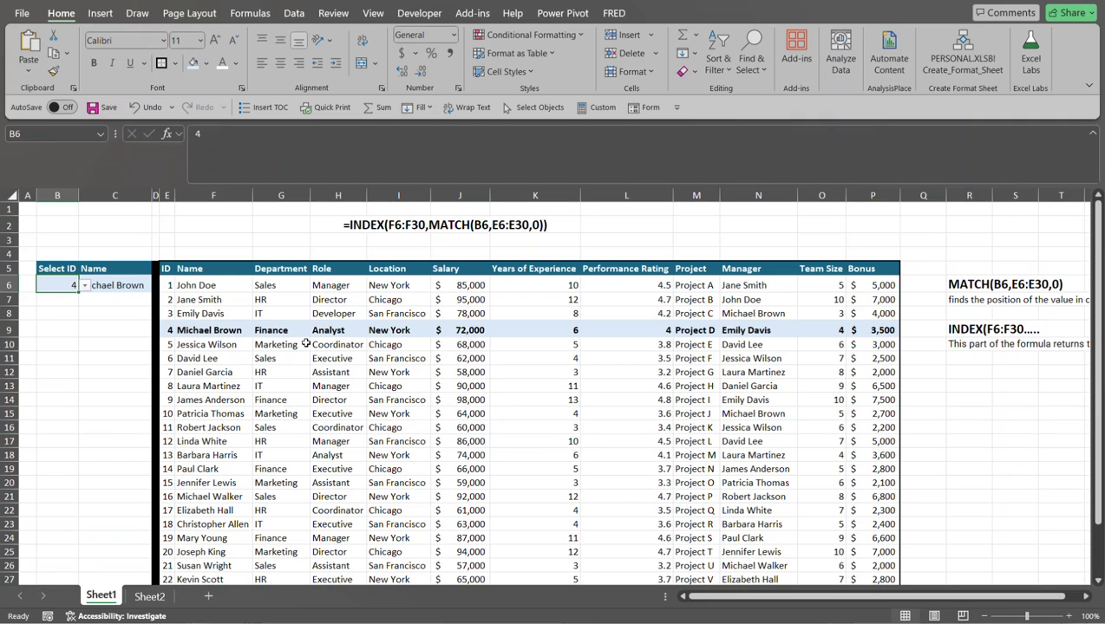
left_click(91, 371)
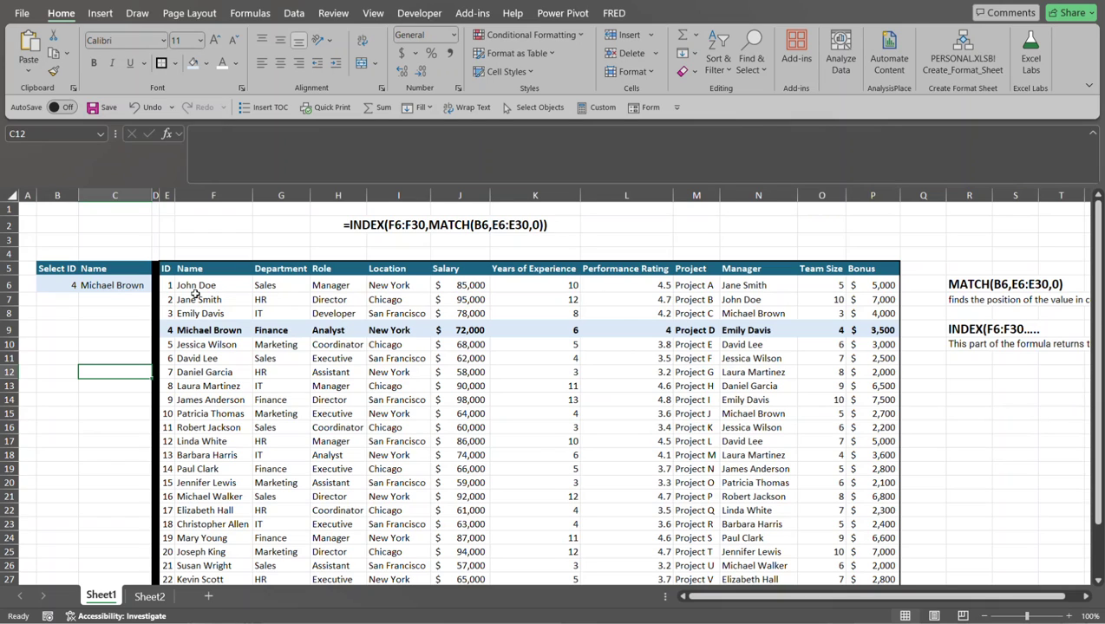
left_click(45, 285)
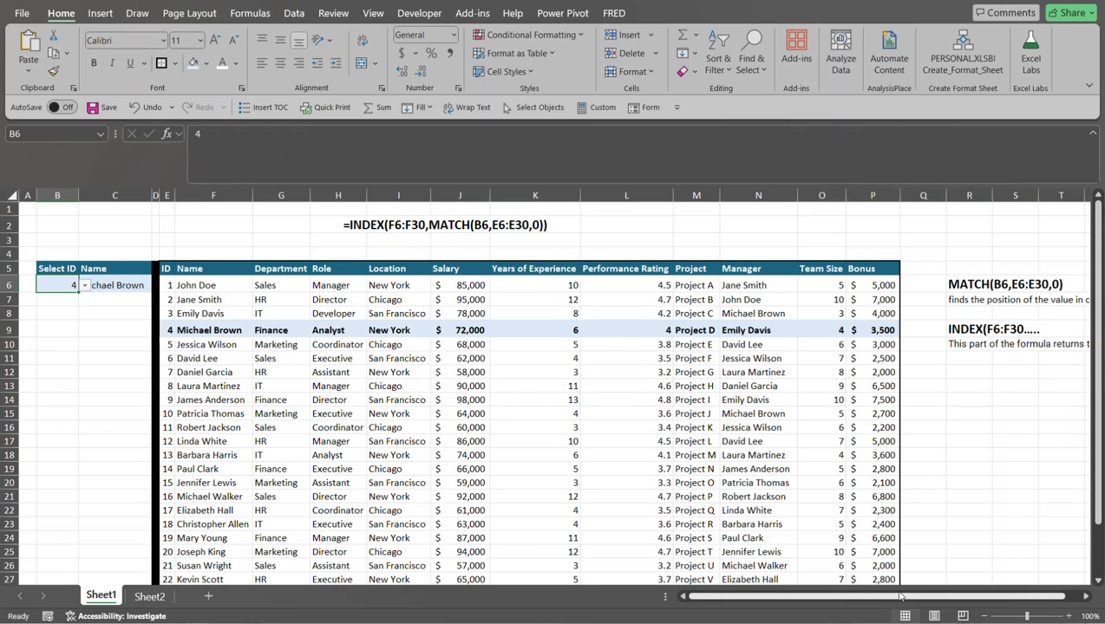
left_click_drag(977, 596, 994, 591)
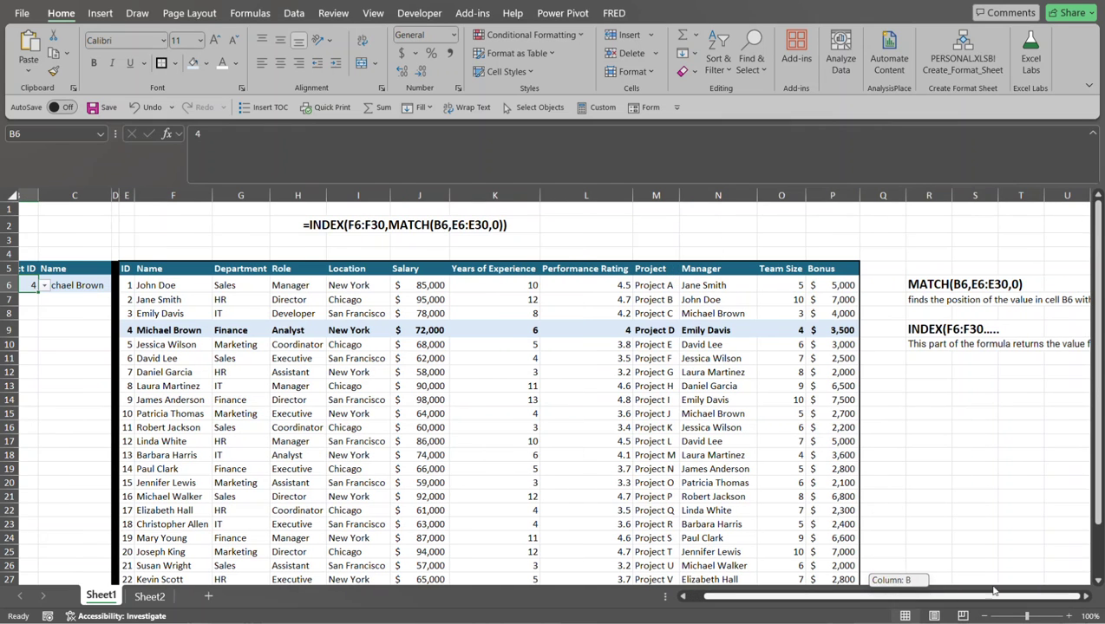
left_click(1085, 596)
left_click(1084, 597)
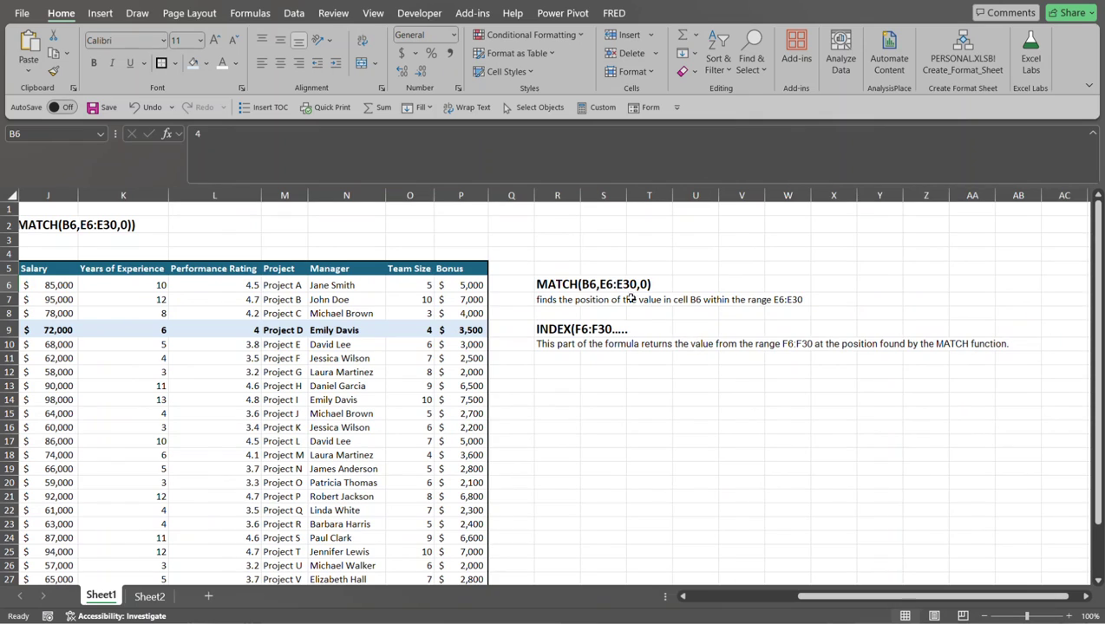
left_click(560, 285)
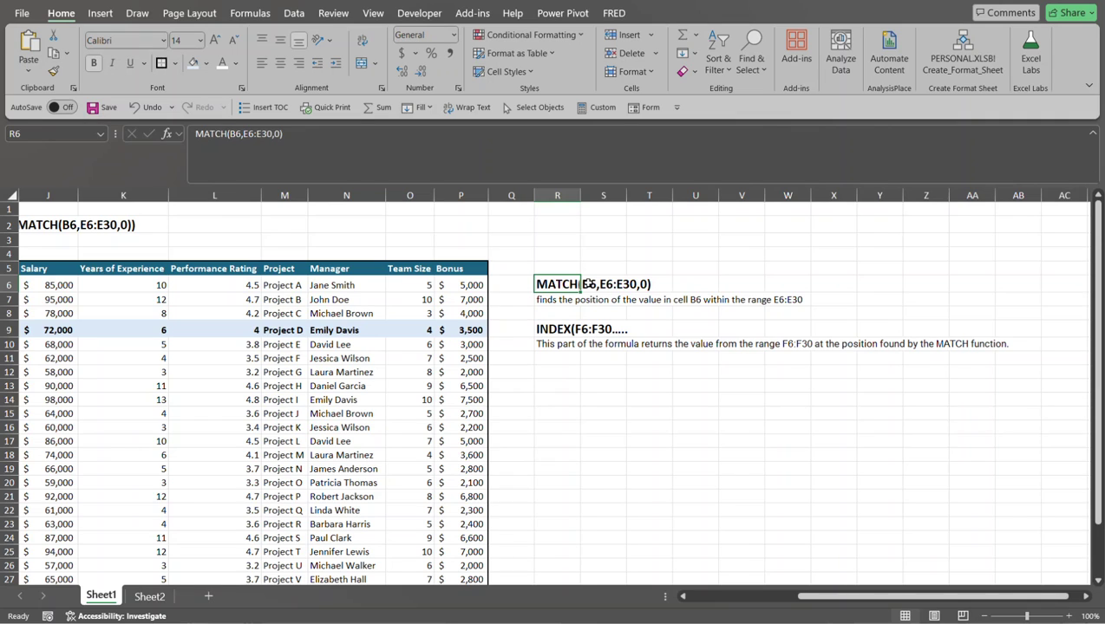
left_click(588, 285)
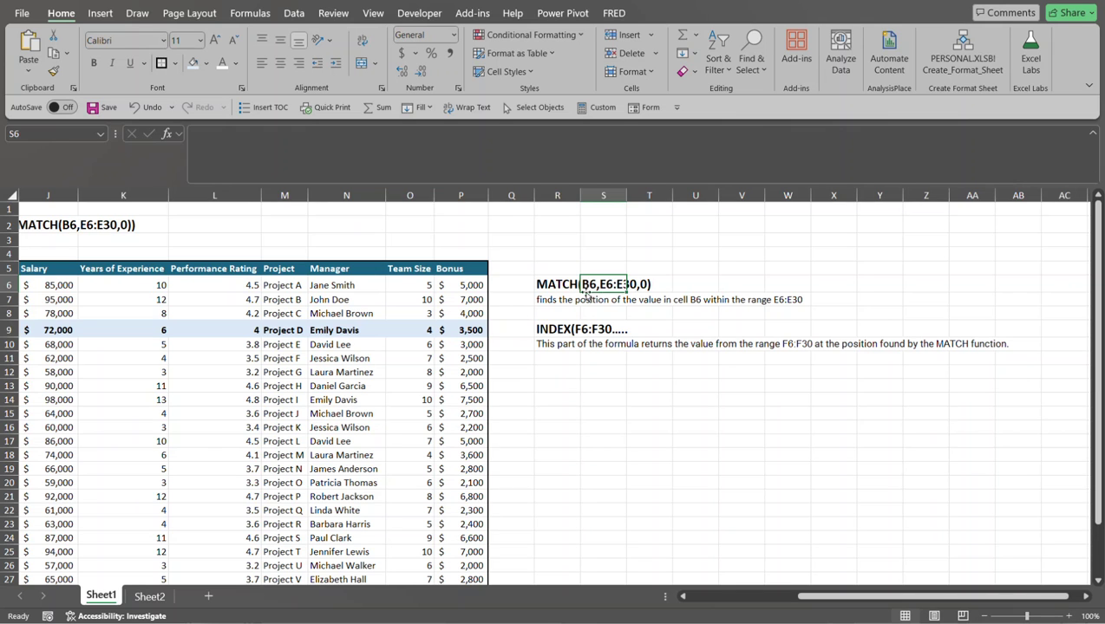
left_click_drag(828, 602, 719, 602)
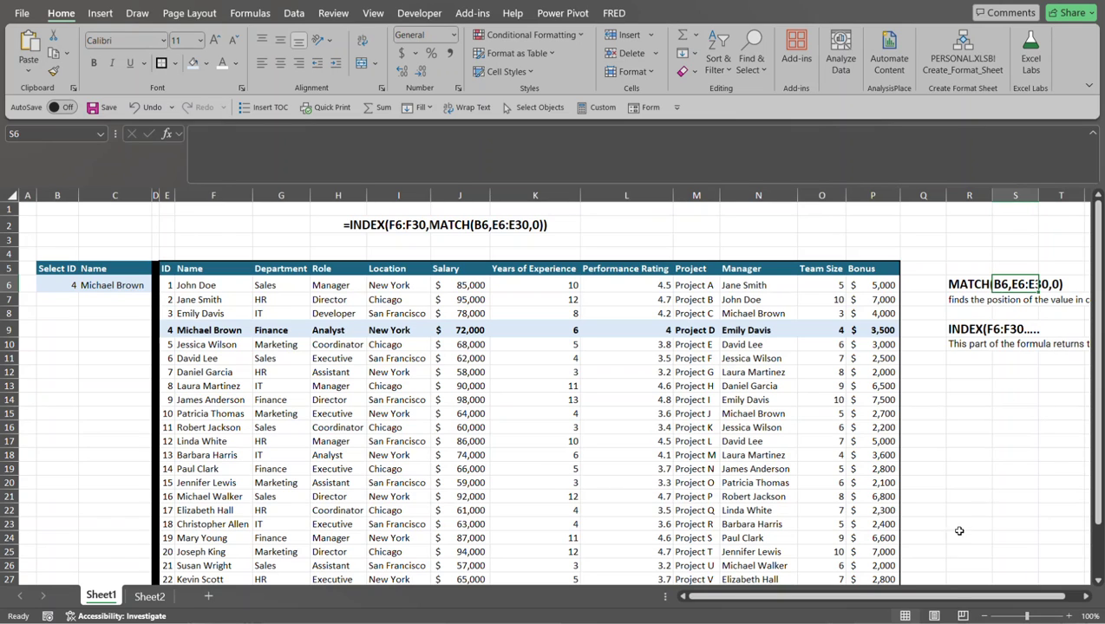
left_click_drag(924, 599, 1023, 600)
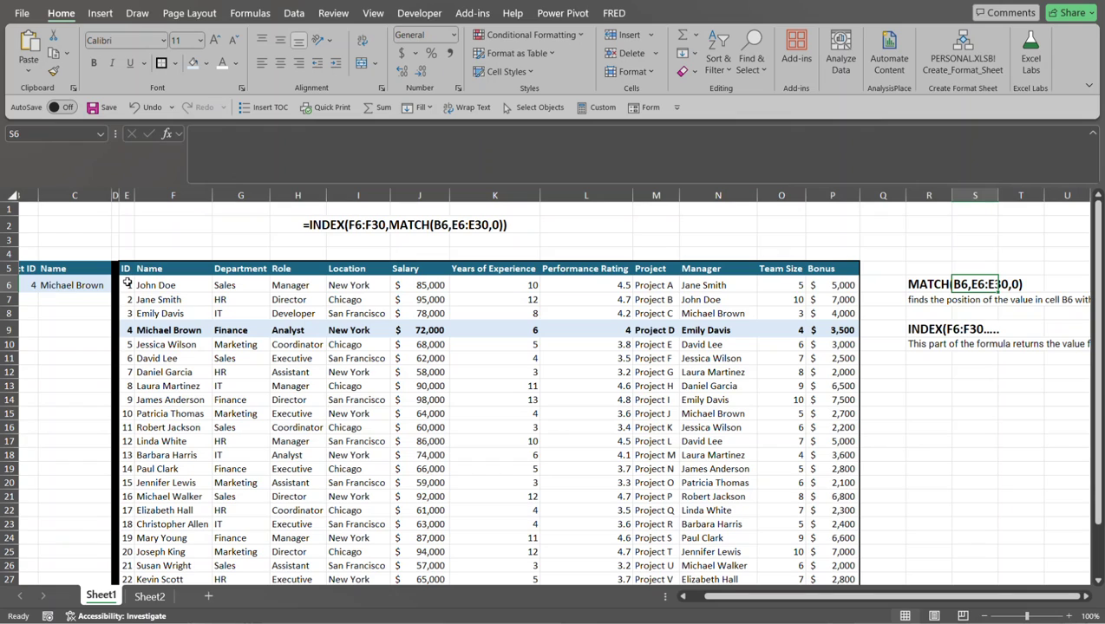
left_click(128, 284)
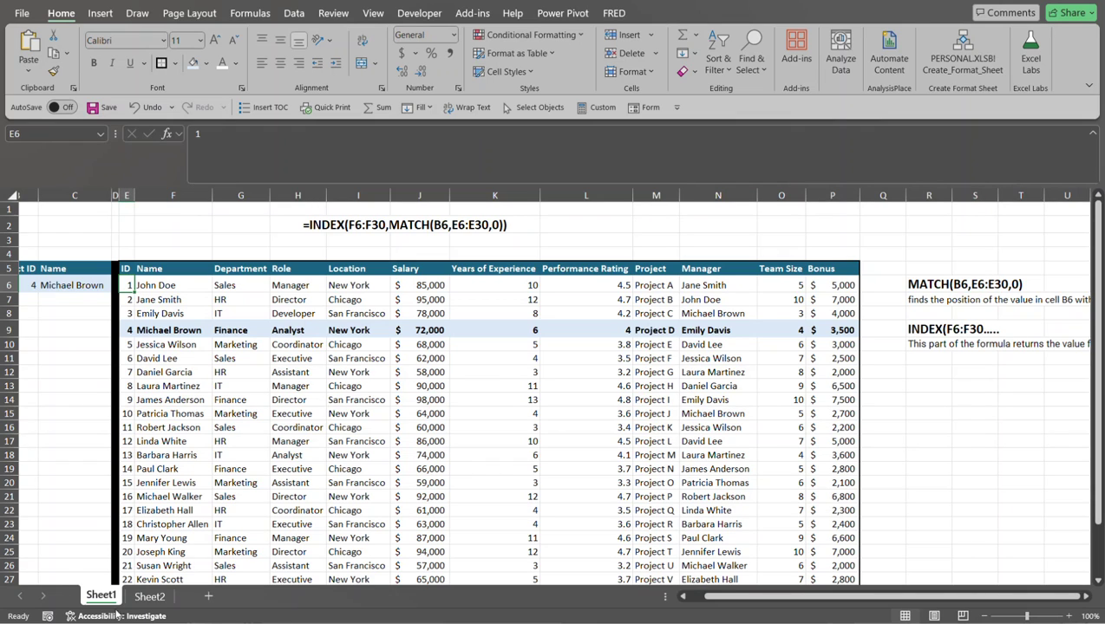
left_click_drag(1097, 318, 1097, 324)
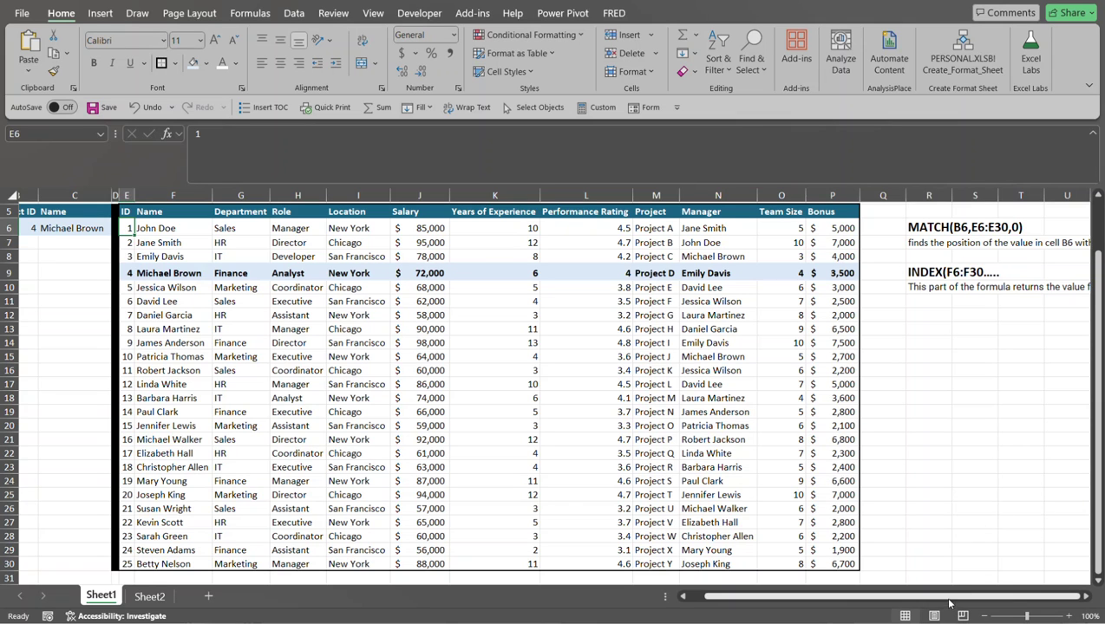
left_click_drag(945, 597, 844, 604)
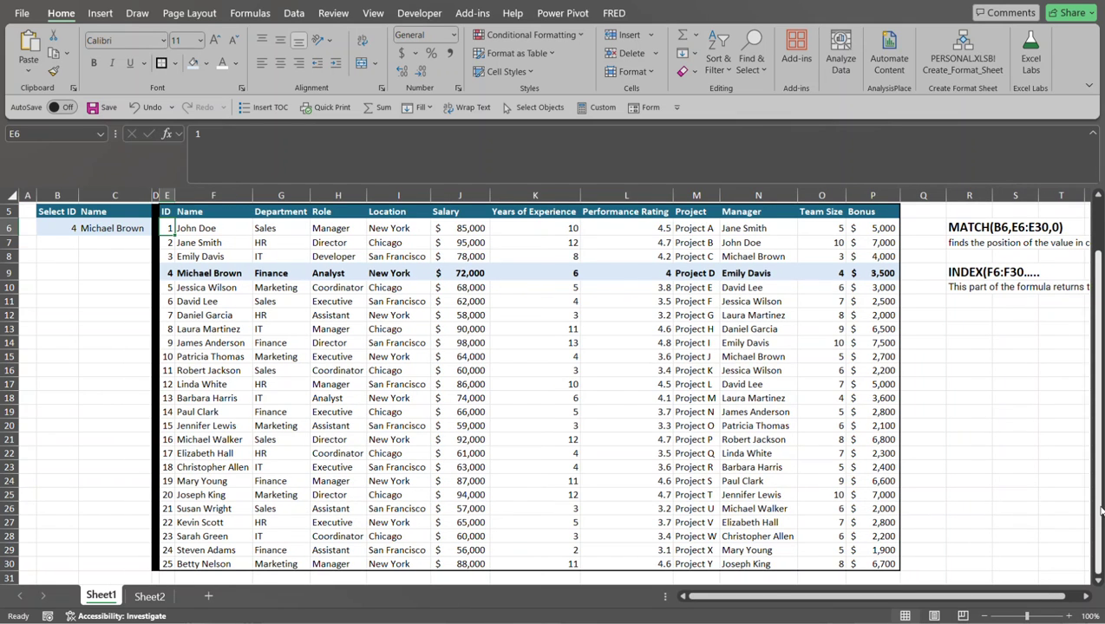
left_click_drag(1097, 509, 1097, 499)
left_click(1070, 284)
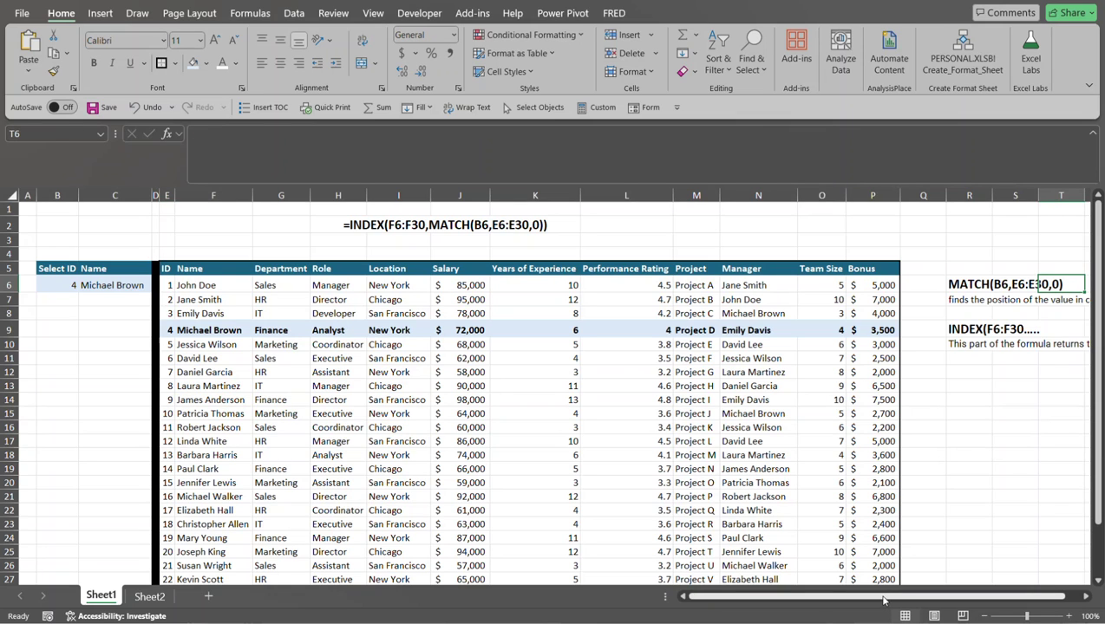
left_click_drag(884, 600, 898, 600)
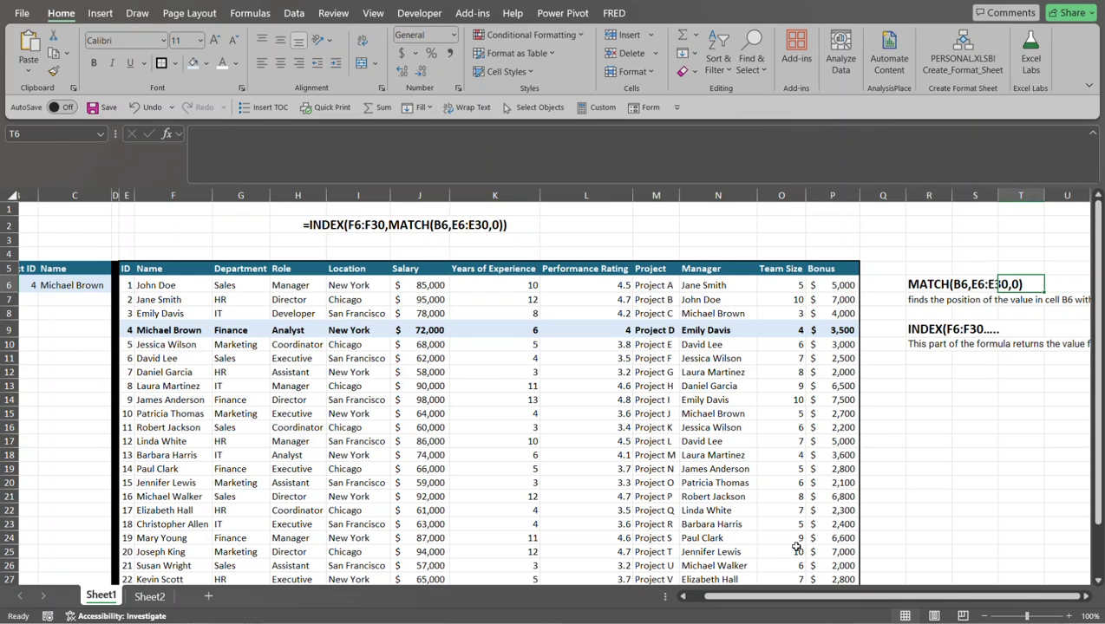
left_click(918, 284)
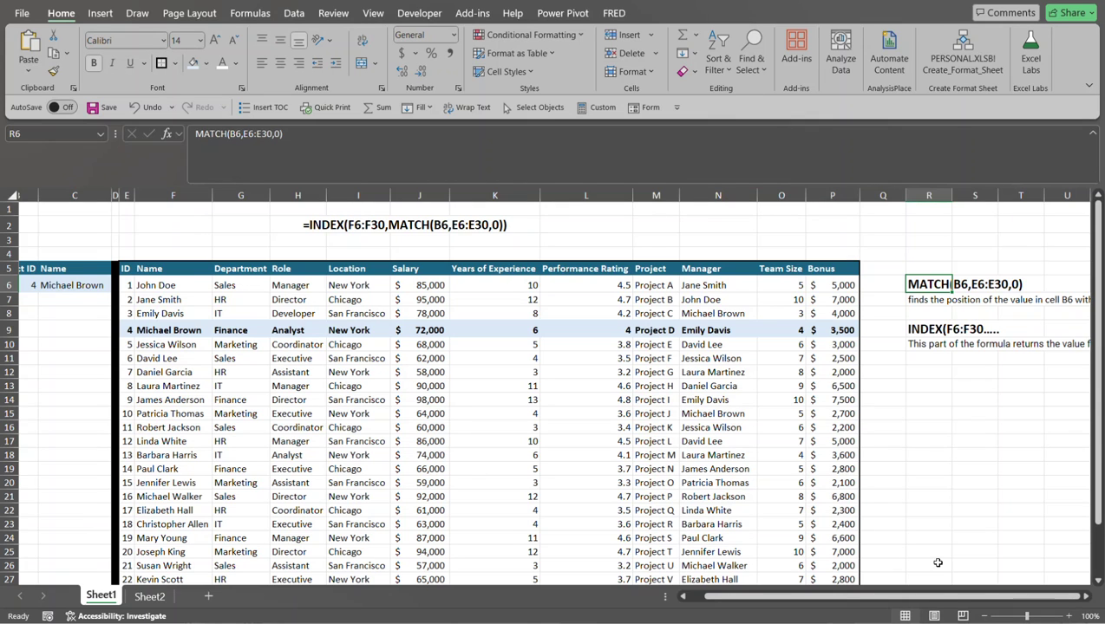
left_click(1085, 597)
left_click(1086, 596)
left_click(1086, 596)
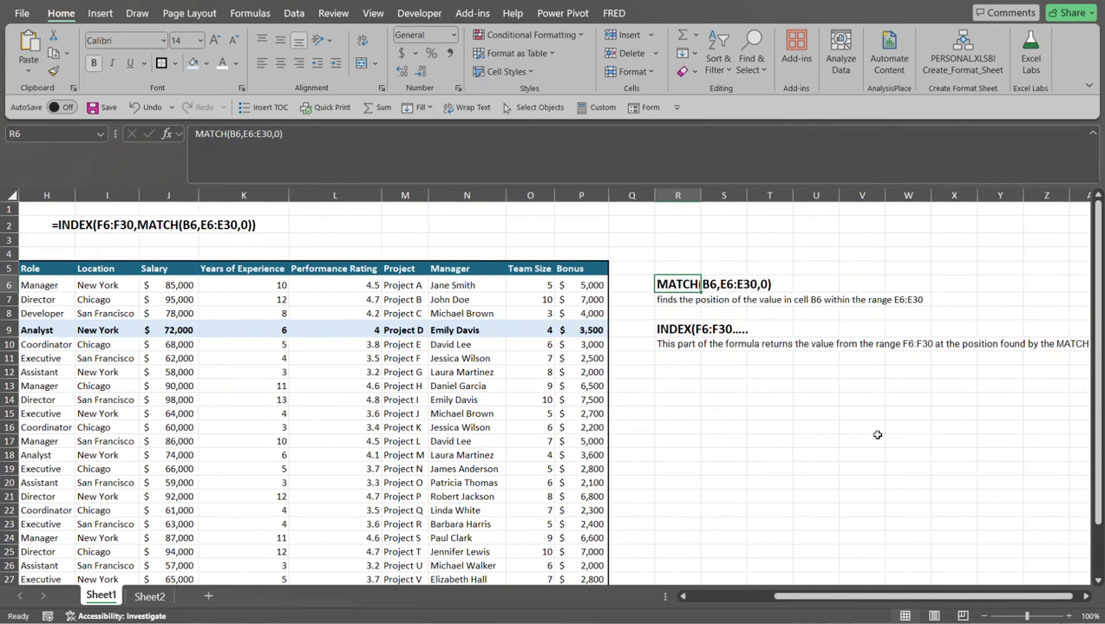
left_click(667, 308)
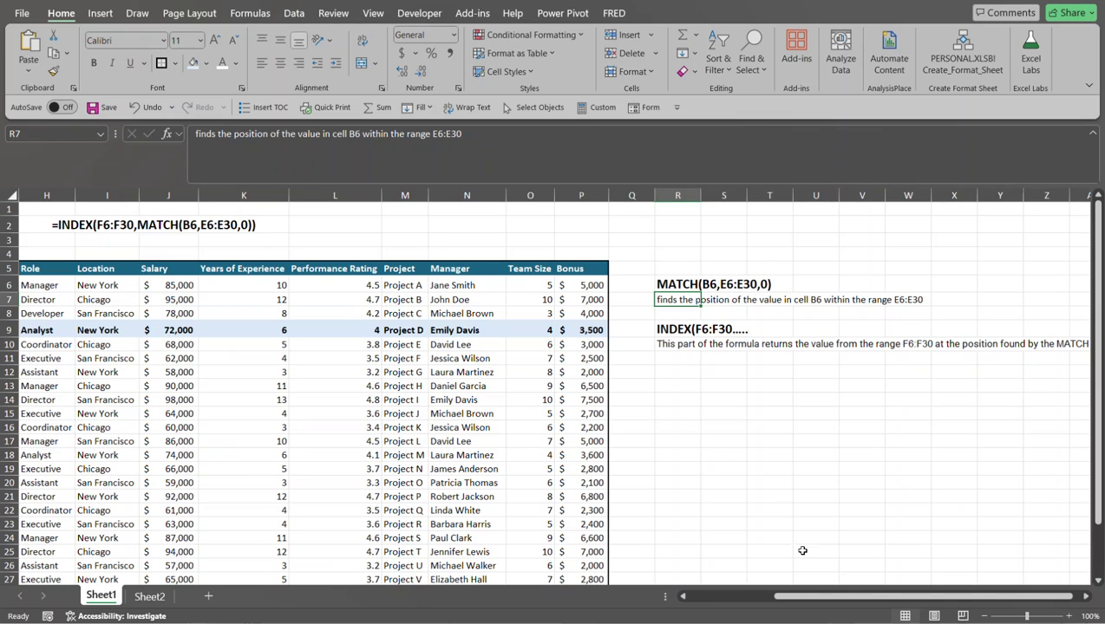
left_click_drag(806, 597, 706, 595)
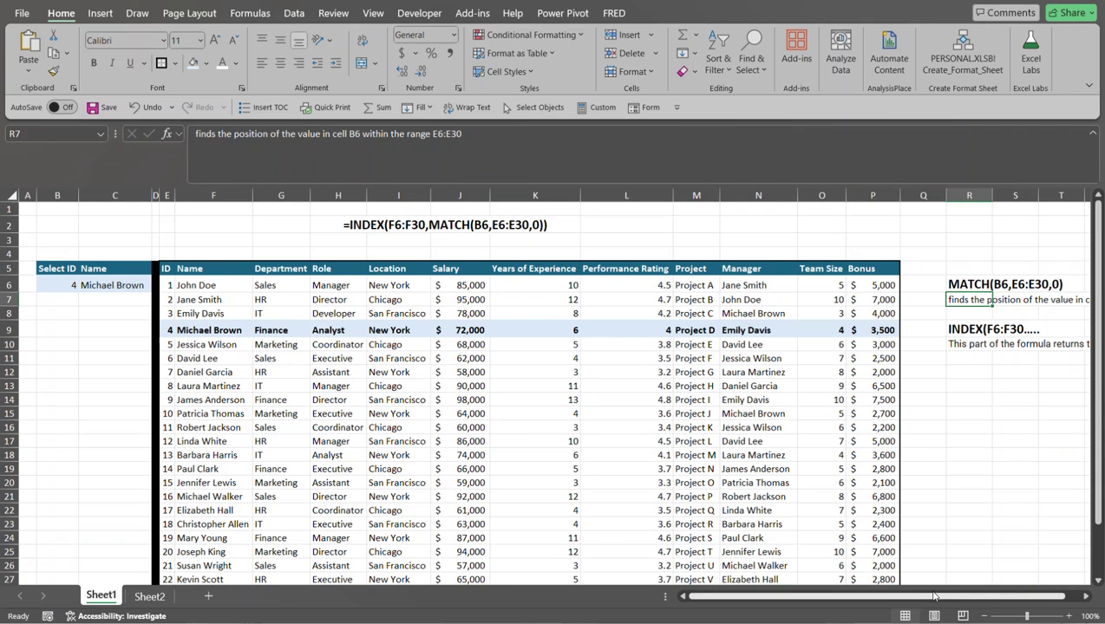
Scroll back and inspect the INDEX/MATCH lookup formula in C6
left_click_drag(943, 598, 1070, 597)
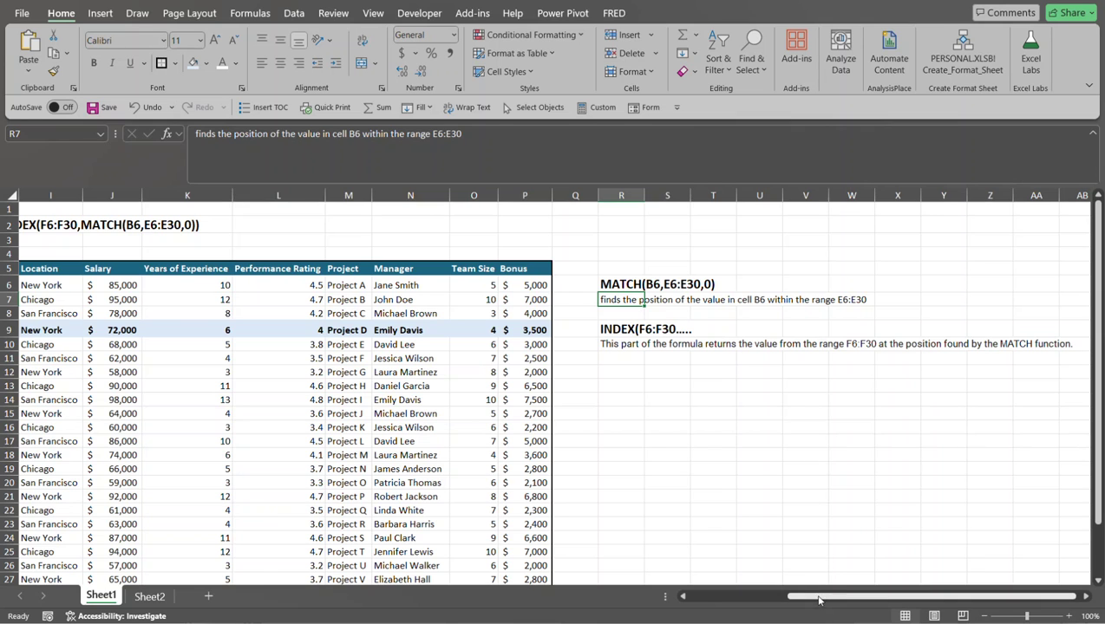
left_click_drag(815, 598, 689, 600)
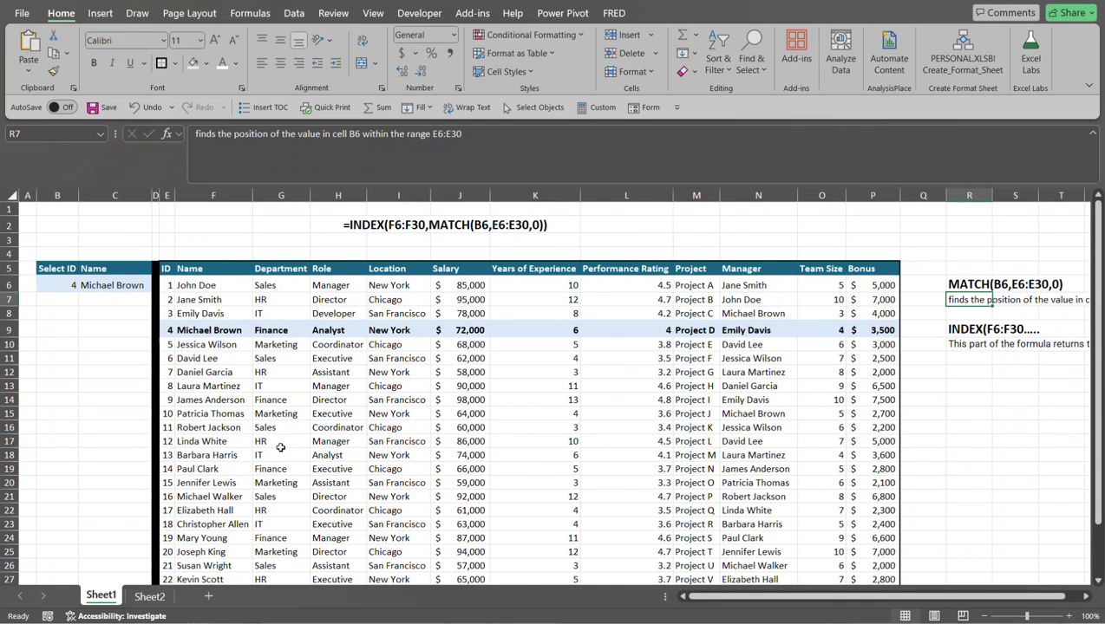
left_click(106, 285)
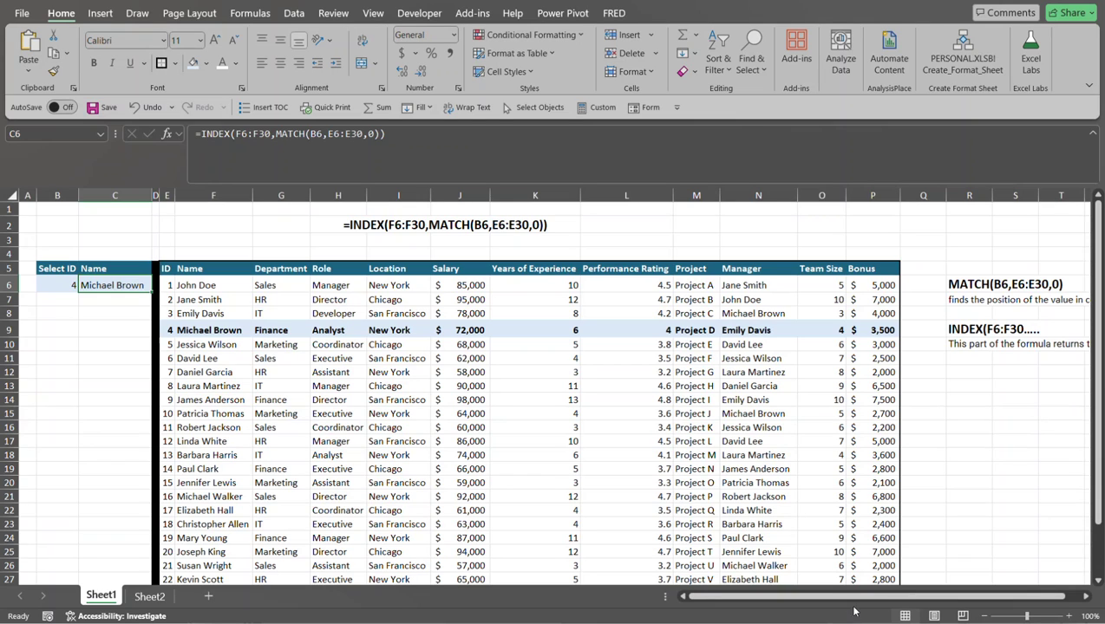
Review the INDEX explanation note in R10, then scroll back toward column A
scroll(851, 601, "right", 1)
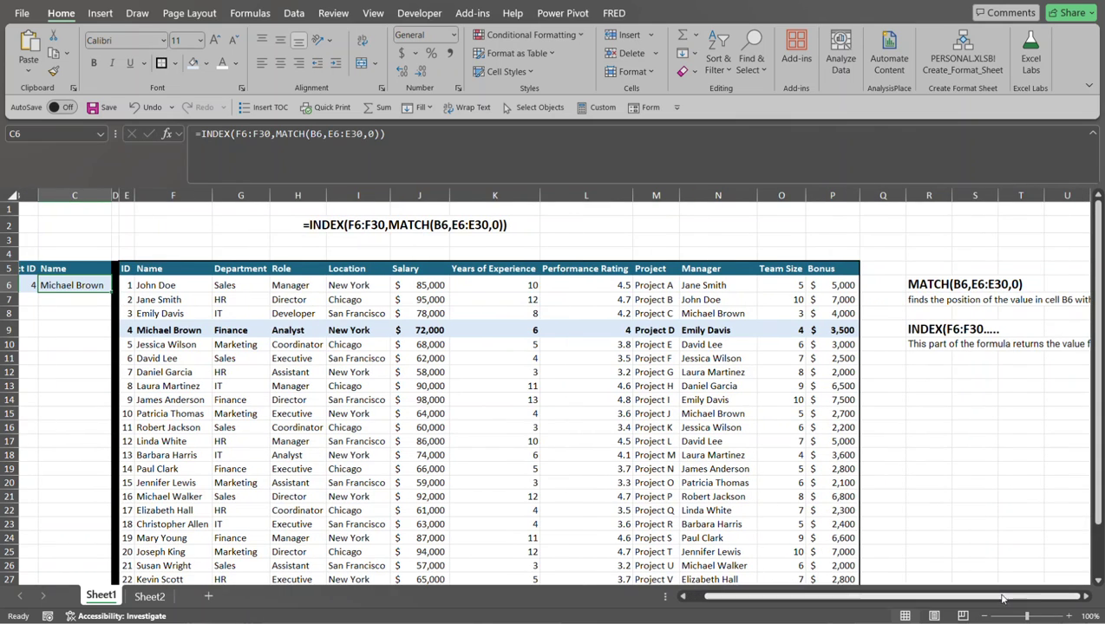
scroll(1096, 604, "right", 6)
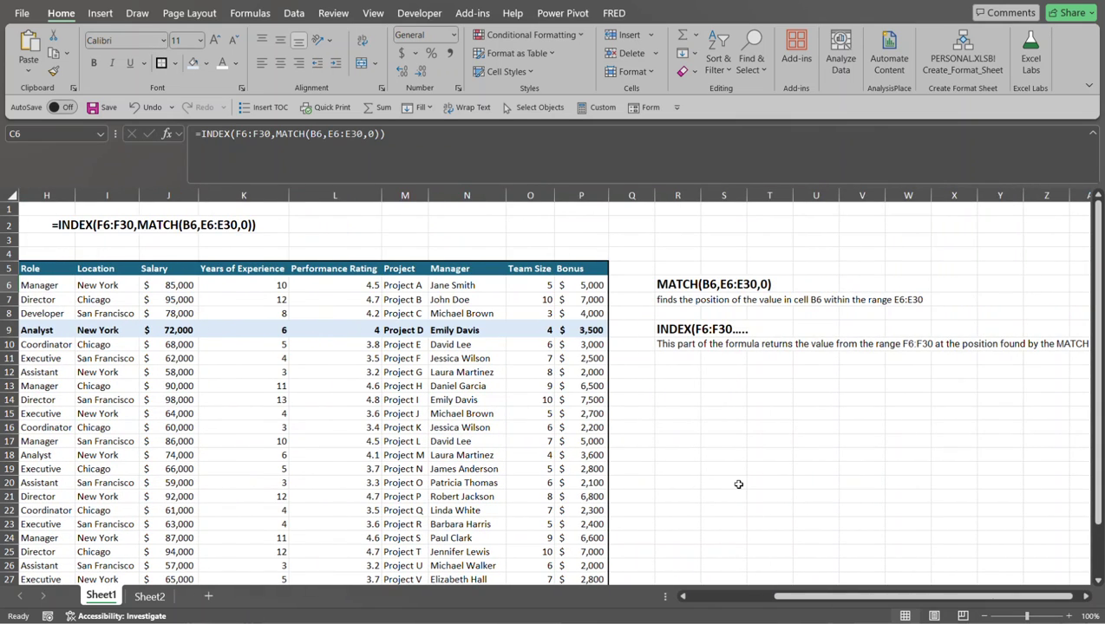
left_click(682, 346)
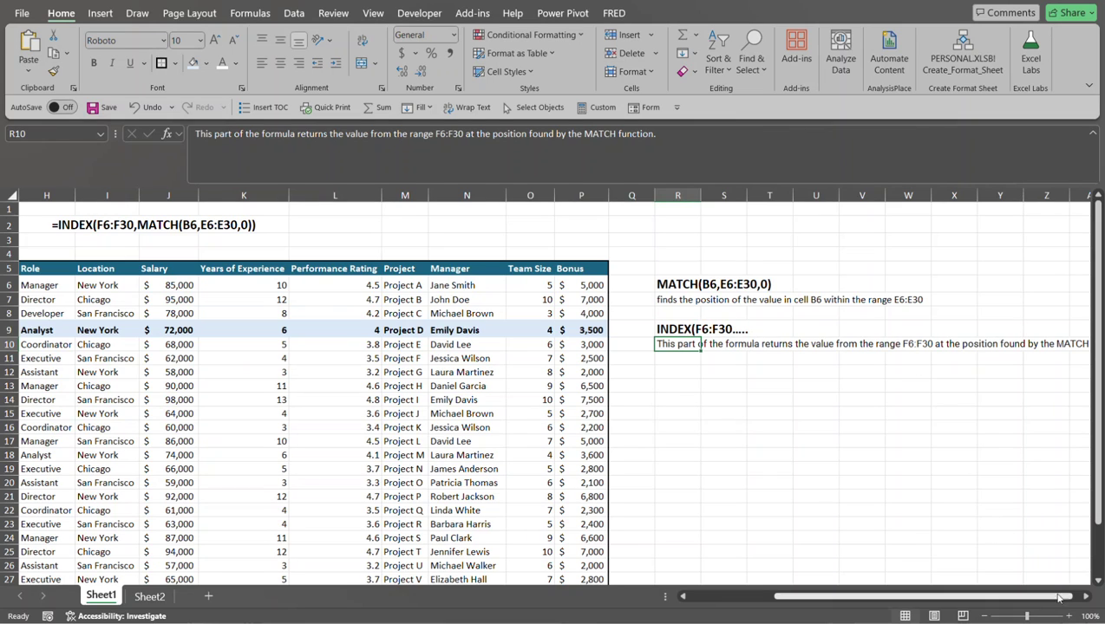
left_click(1086, 597)
left_click(1086, 596)
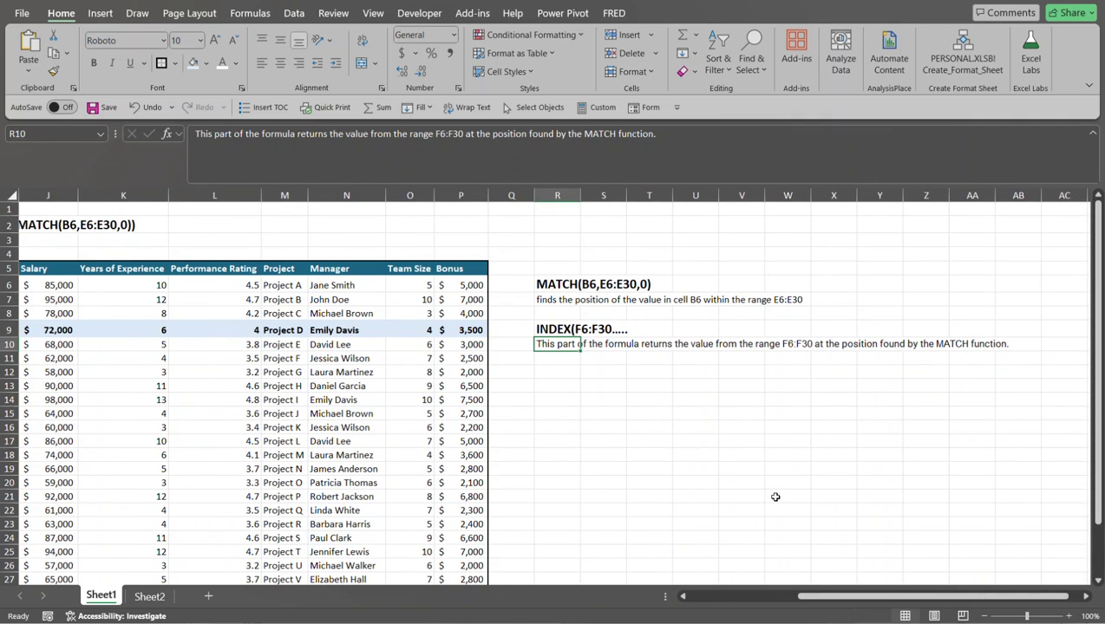
left_click_drag(924, 598, 750, 610)
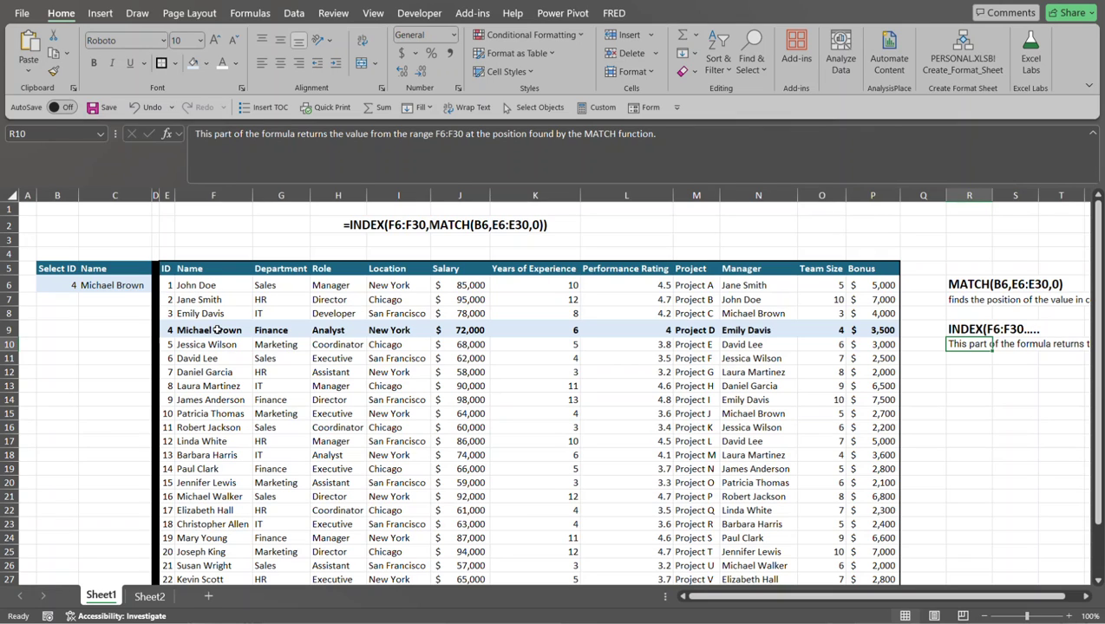
left_click(125, 287)
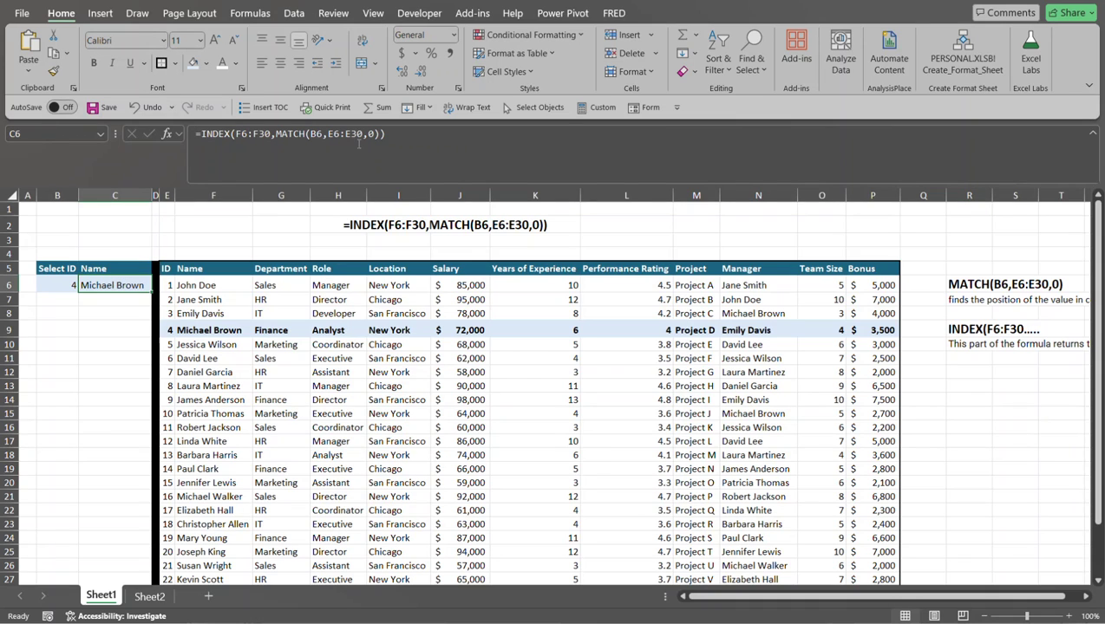
left_click(410, 131)
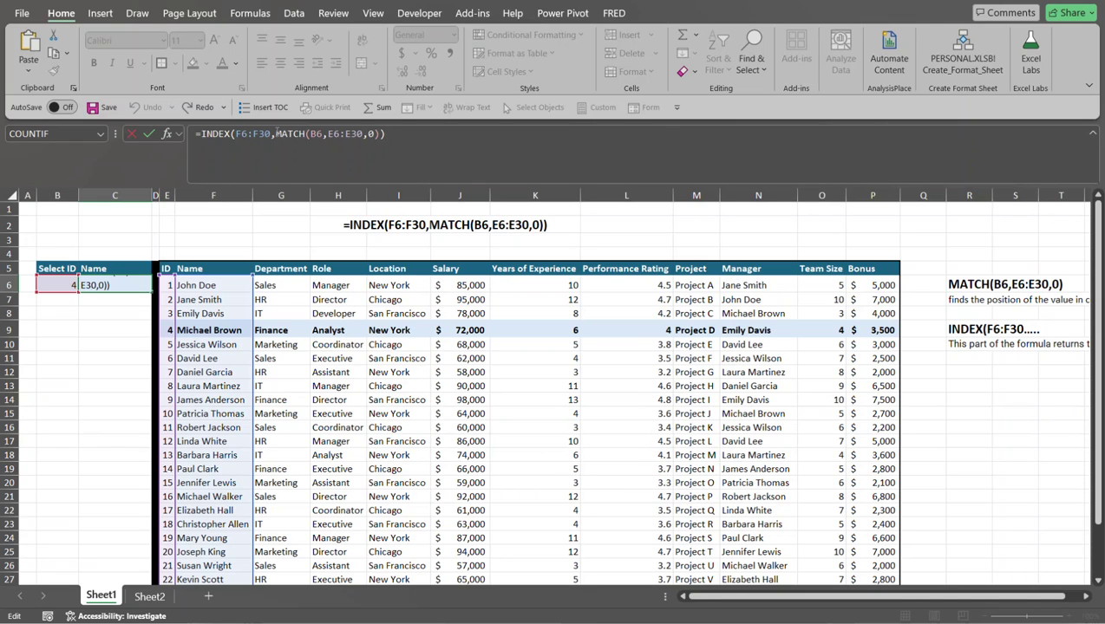
left_click_drag(277, 133, 378, 133)
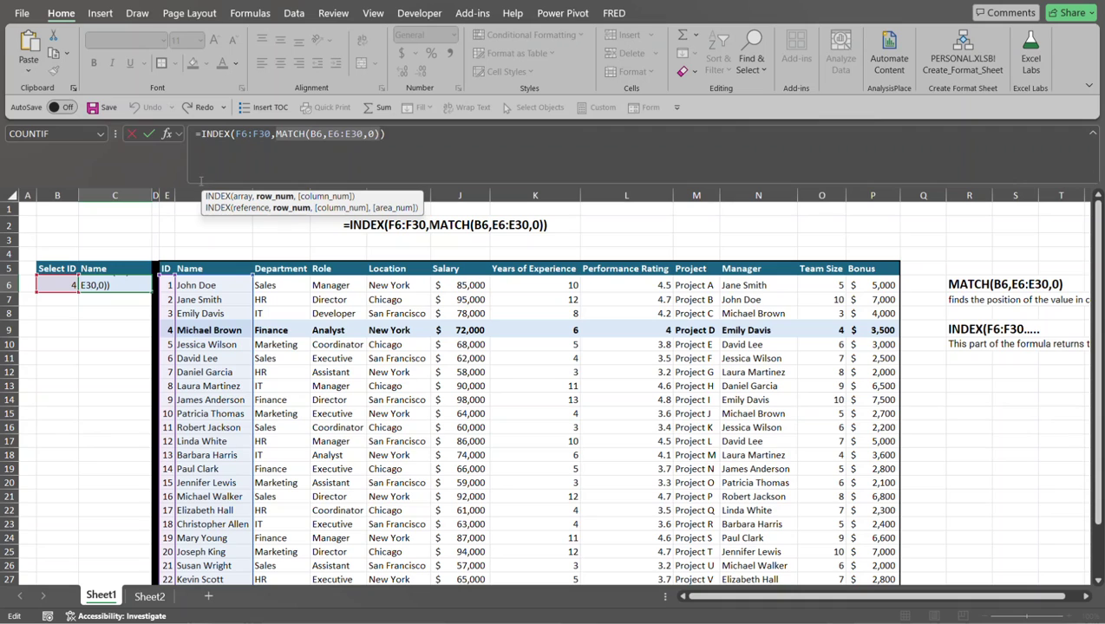
key("ctrl+Return")
Choose employee ID 11 from the B6 Select ID dropdown
left_click(99, 365)
left_click(62, 284)
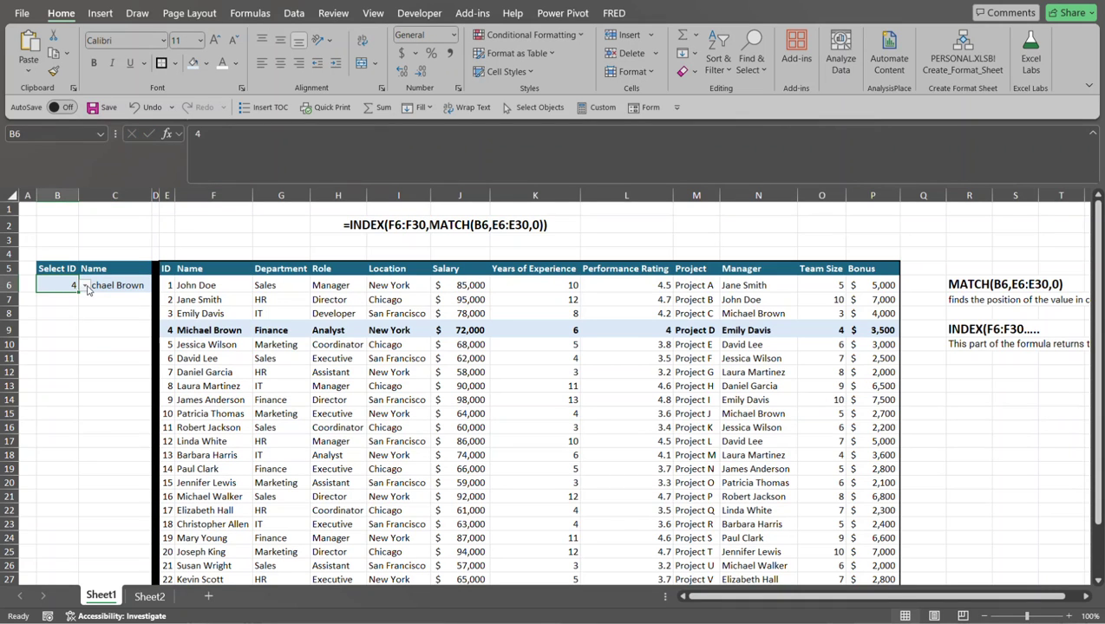
left_click(85, 287)
left_click(71, 420)
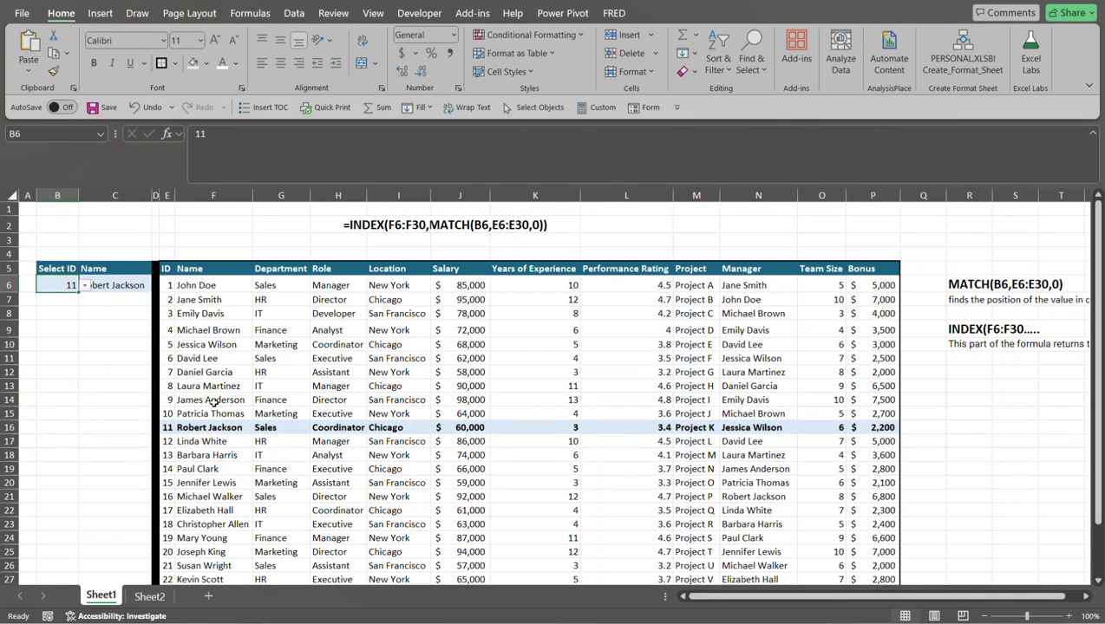
Highlight the MATCH(B6,E6:E30,0) part of C6's formula in the formula bar, then leave the cell
left_click(110, 286)
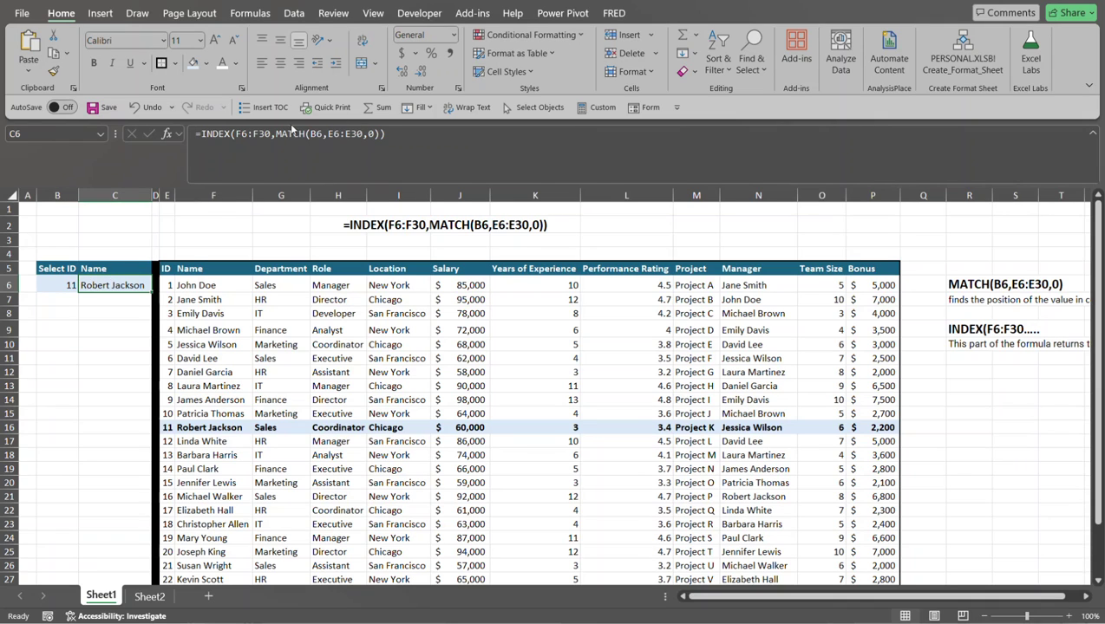
left_click_drag(276, 133, 379, 141)
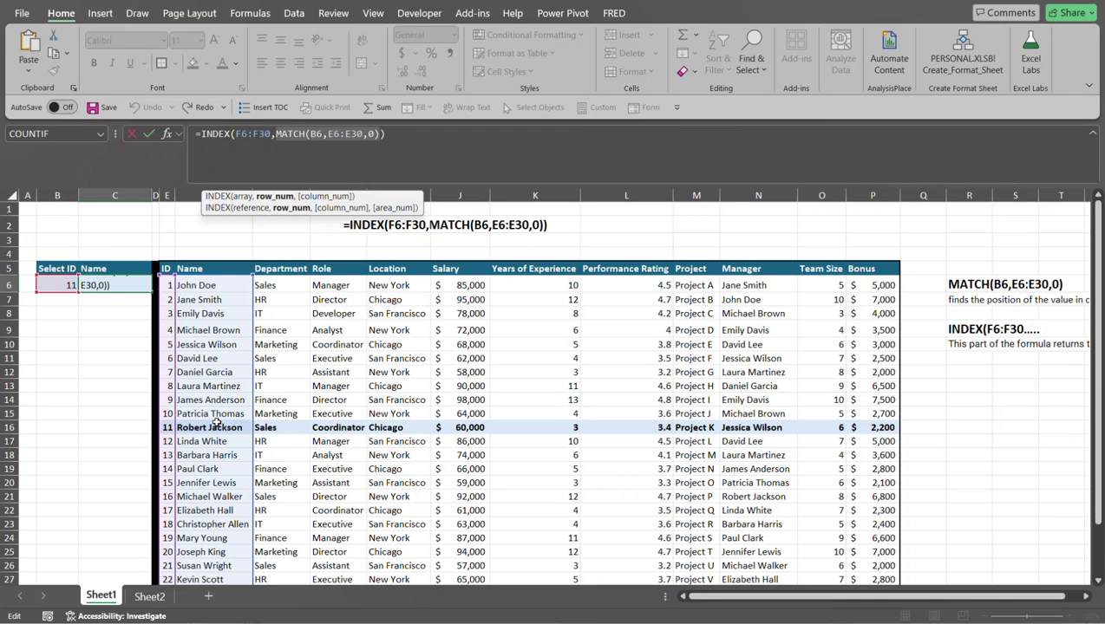
key("ctrl+Return")
left_click(110, 364)
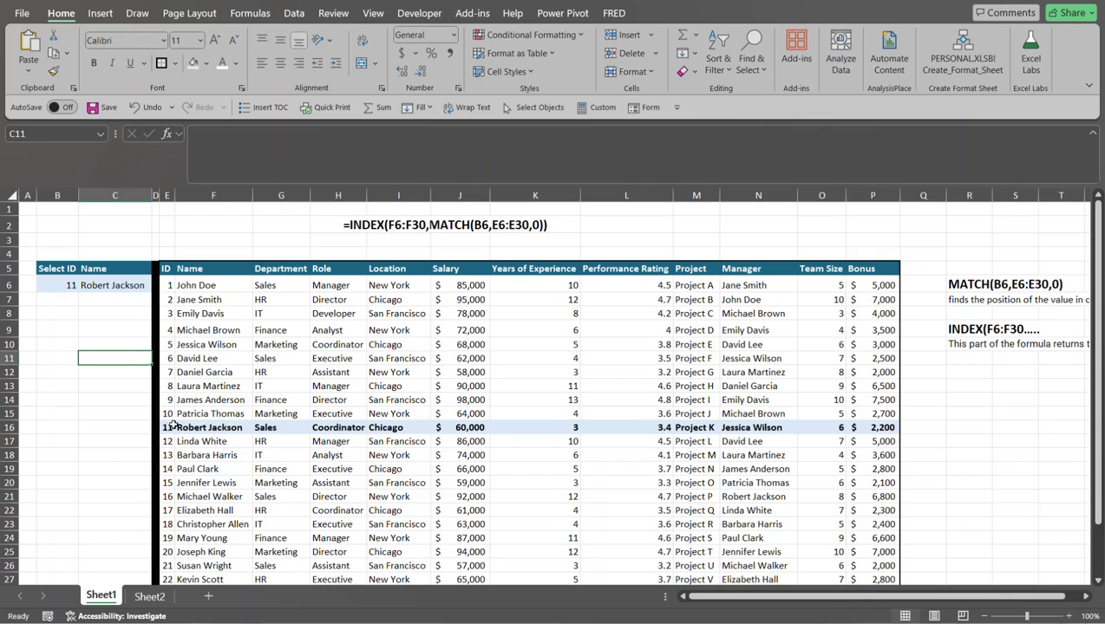
Open Data Validation for B6 with Alt, A, V, V, showing a List sourced from =$E$6:$E$30
left_click(169, 428)
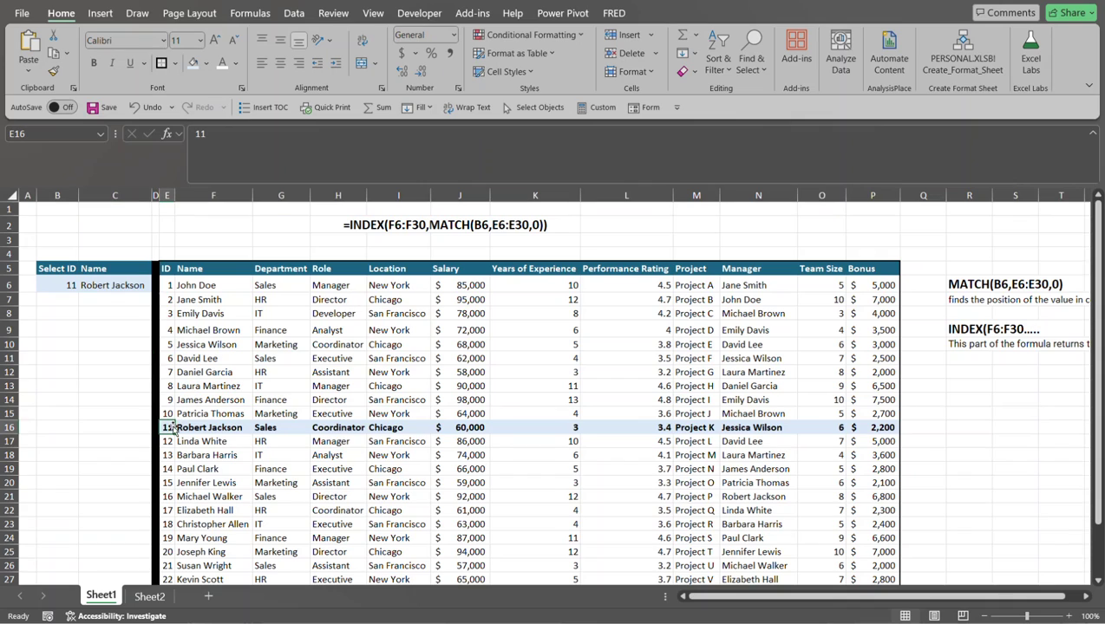
left_click(46, 286)
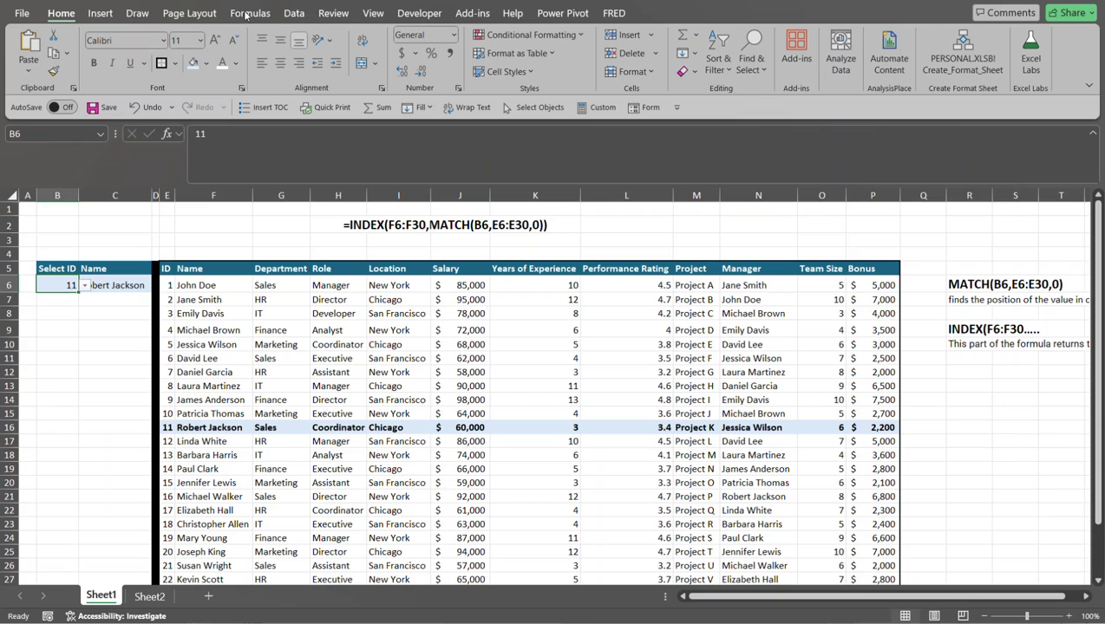
left_click(295, 13)
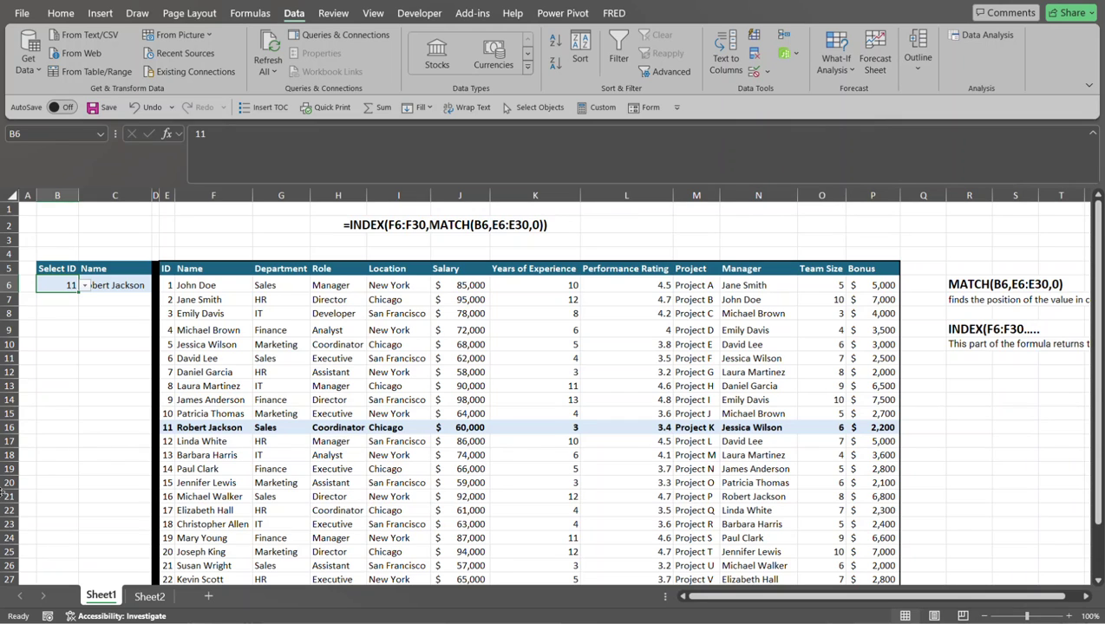
key("alt")
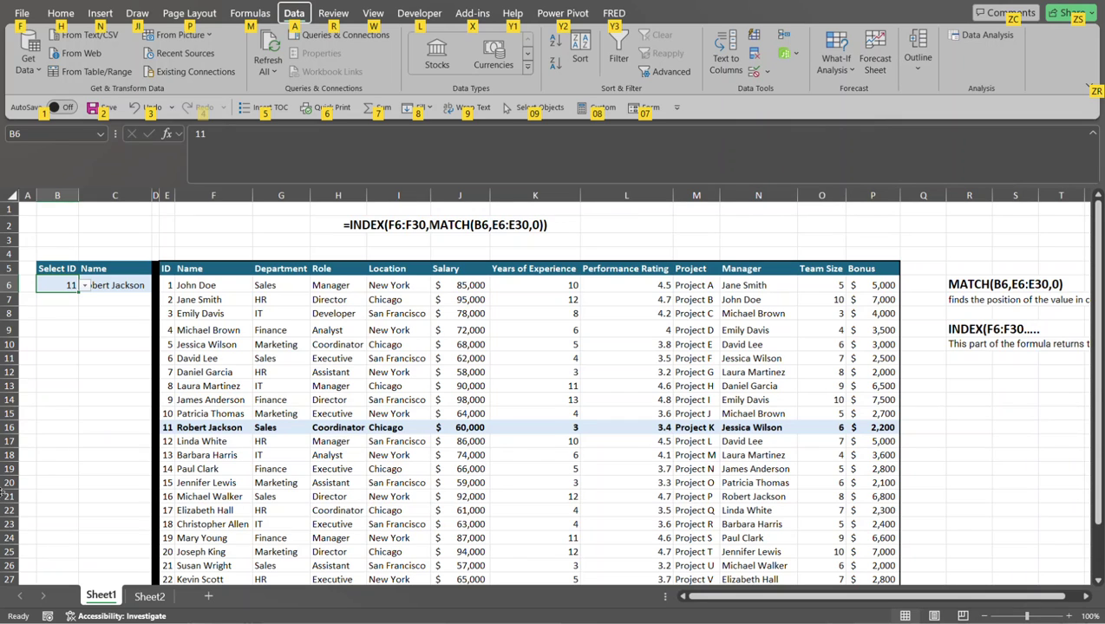
key("a")
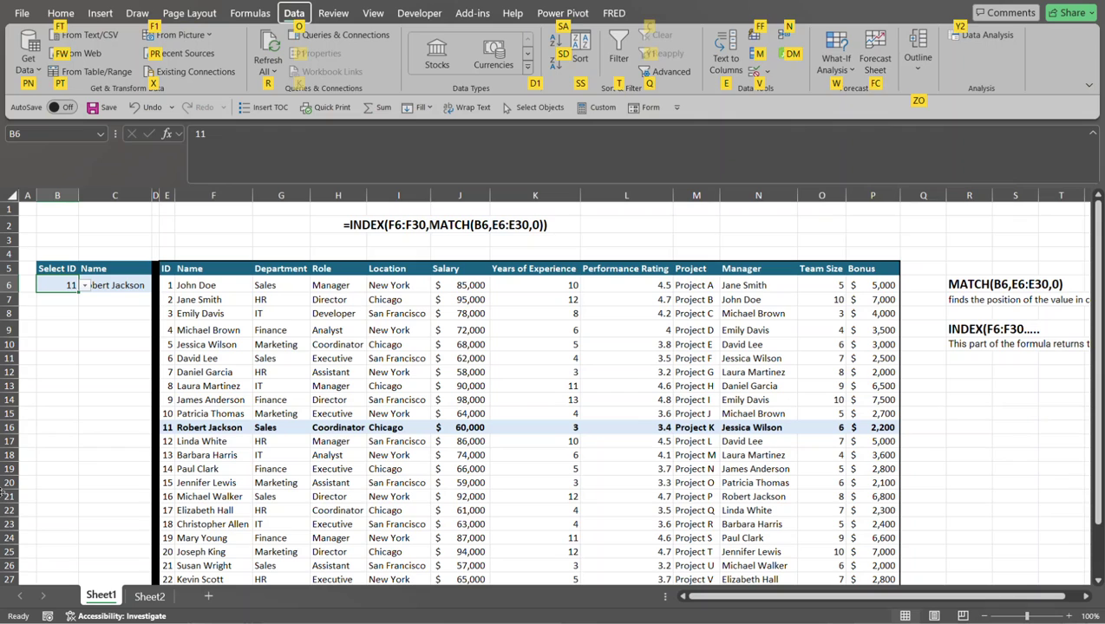
key("v")
key("v")
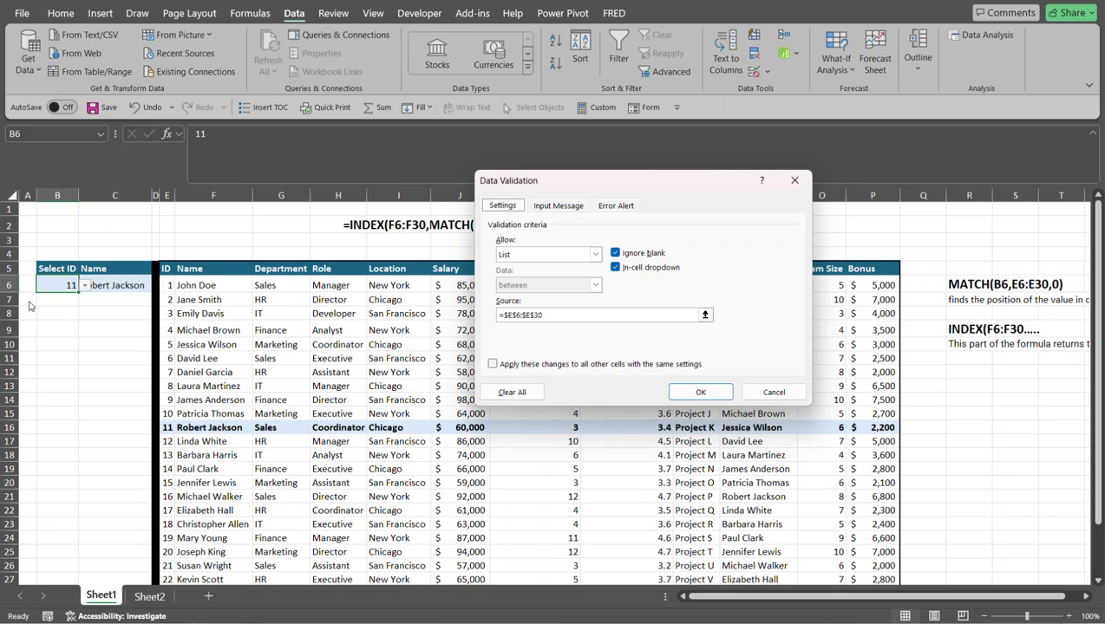
Keep List as the allowed type and cancel the Data Validation dialog without changes
left_click(595, 255)
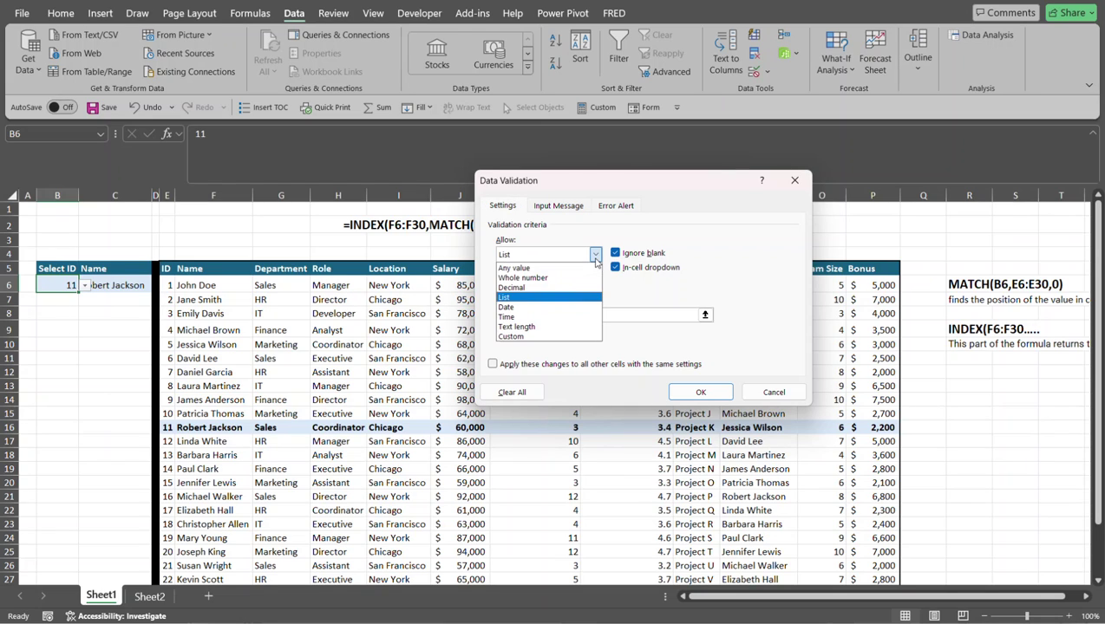
left_click(510, 298)
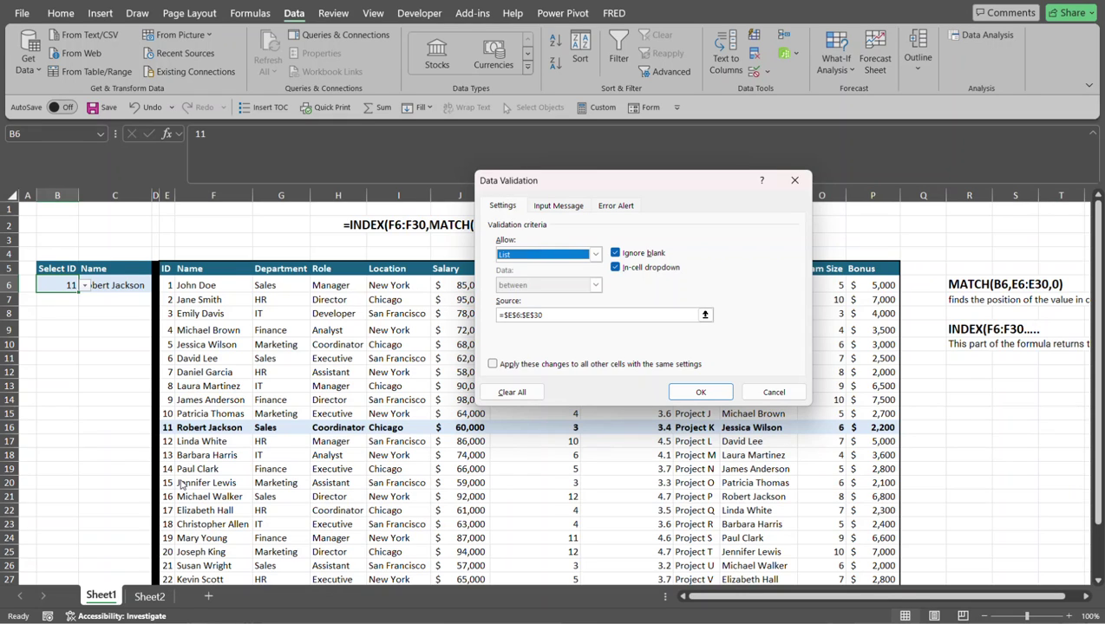
left_click(772, 393)
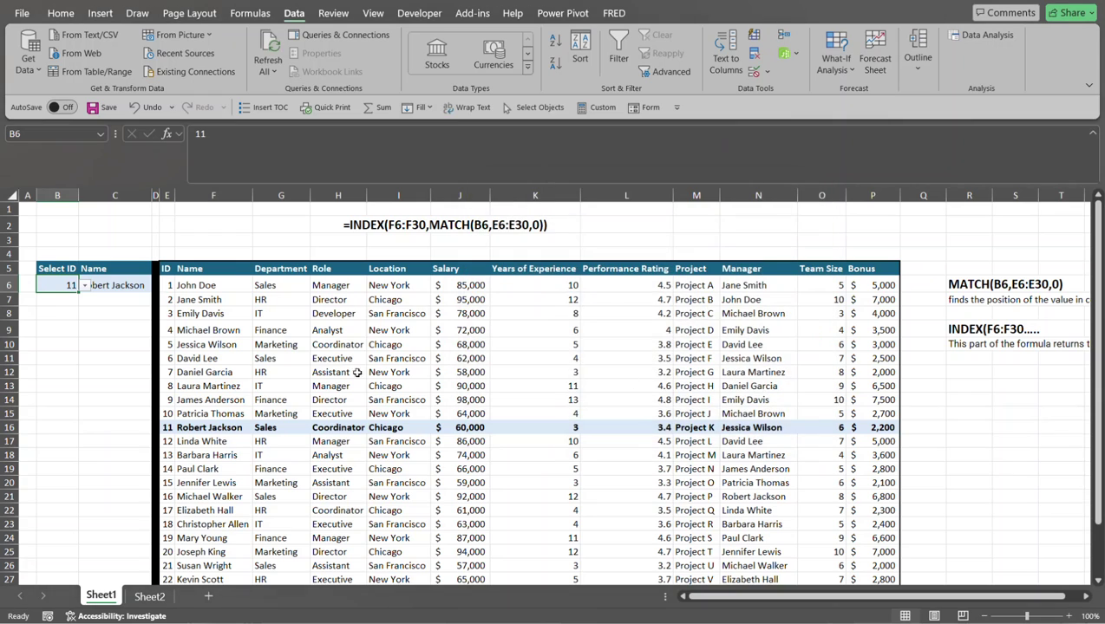
left_click(223, 428)
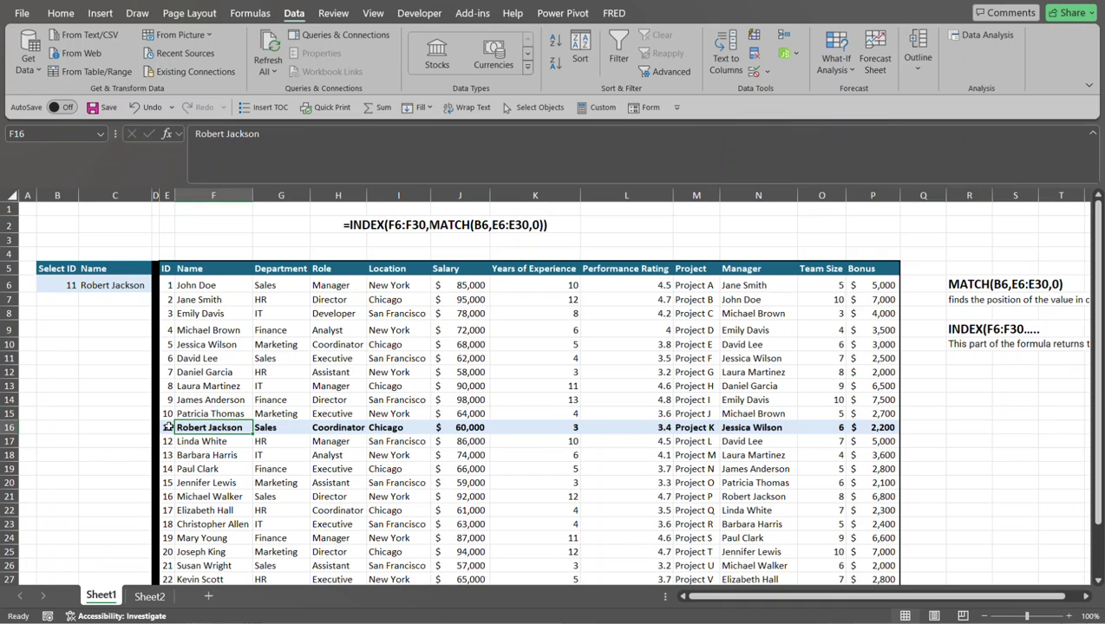
Select E6:P30 using Ctrl+Shift+Down and Ctrl+Shift+Right, then open Home > Conditional Formatting
left_click(168, 427)
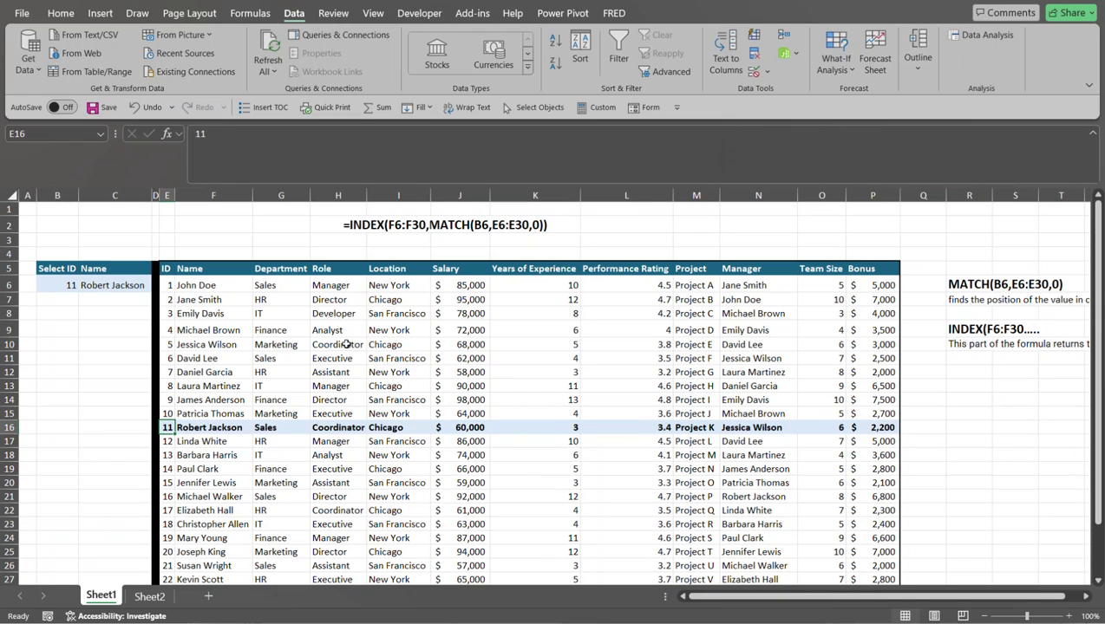
left_click(167, 283)
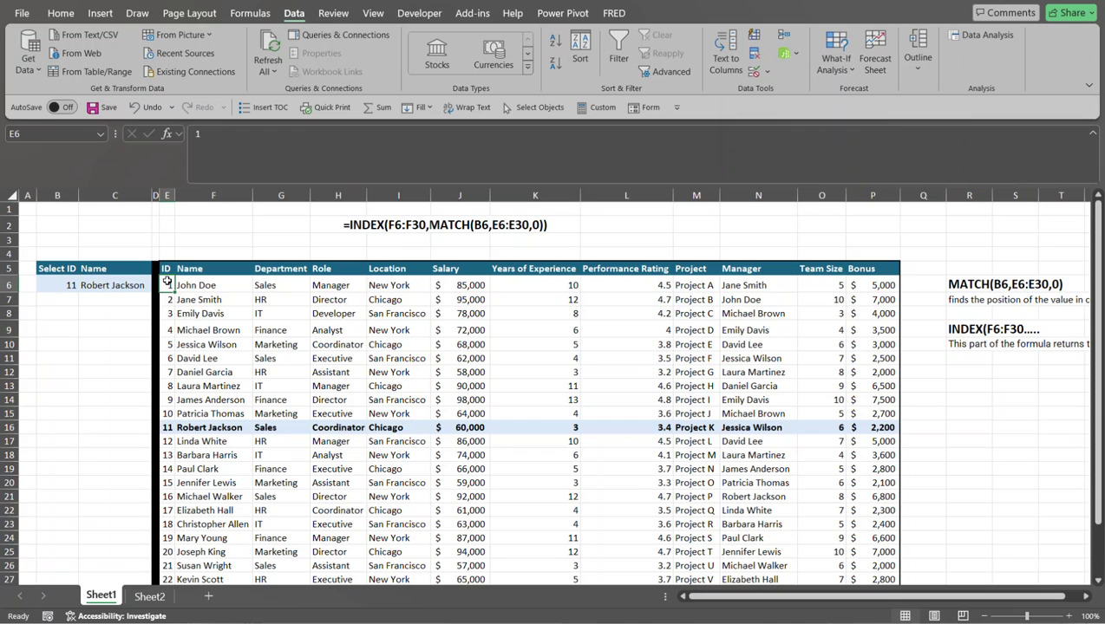
key("ctrl+shift+Down")
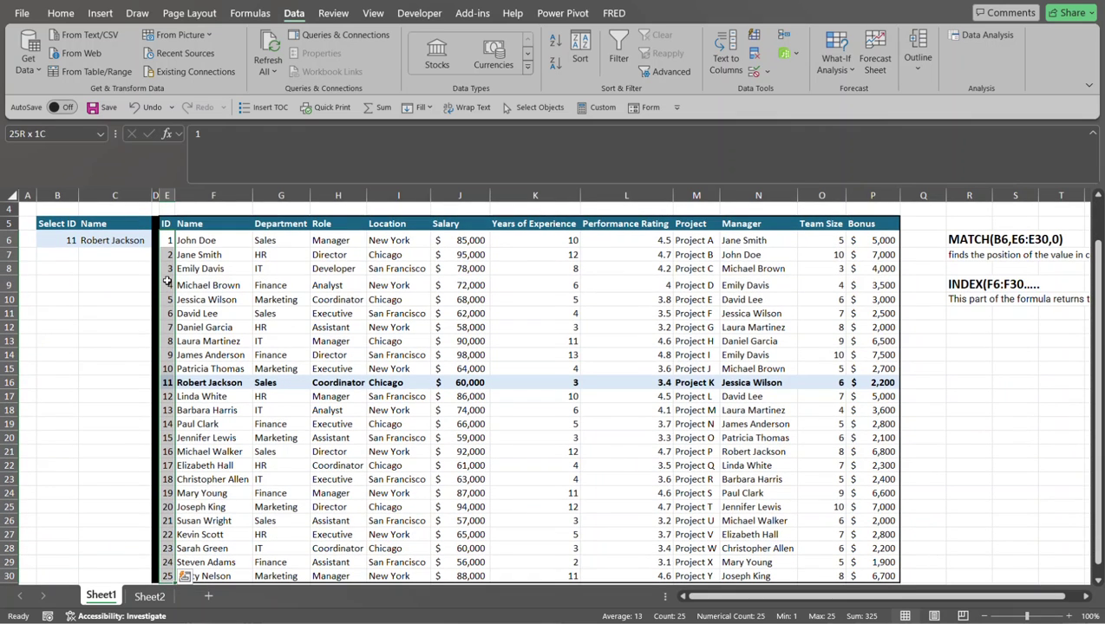
key("ctrl+shift+Right")
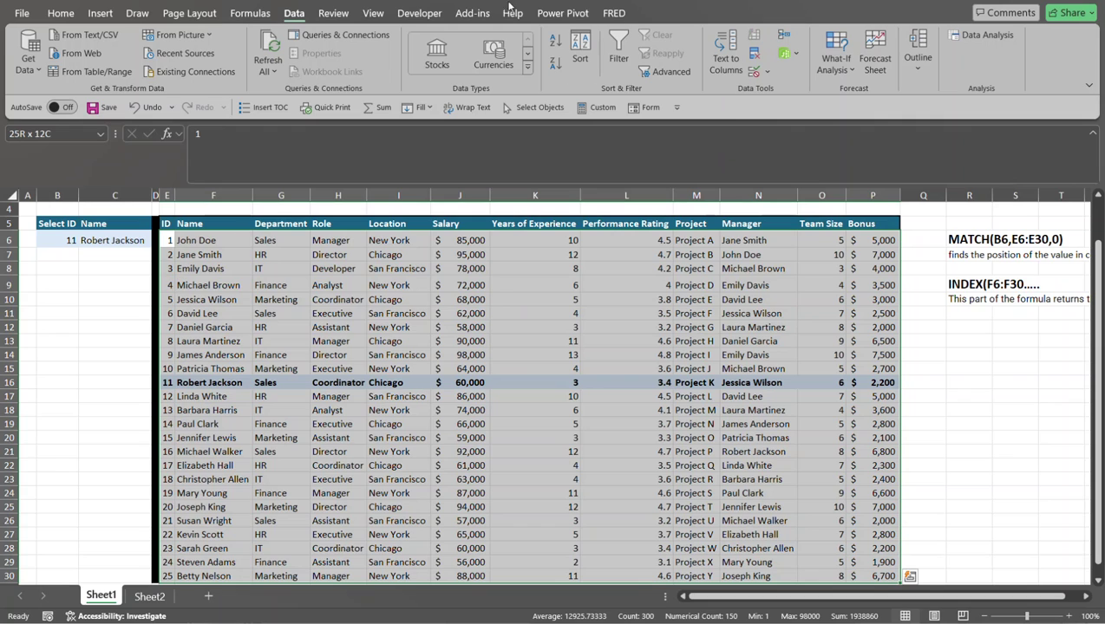
left_click(60, 13)
left_click(579, 35)
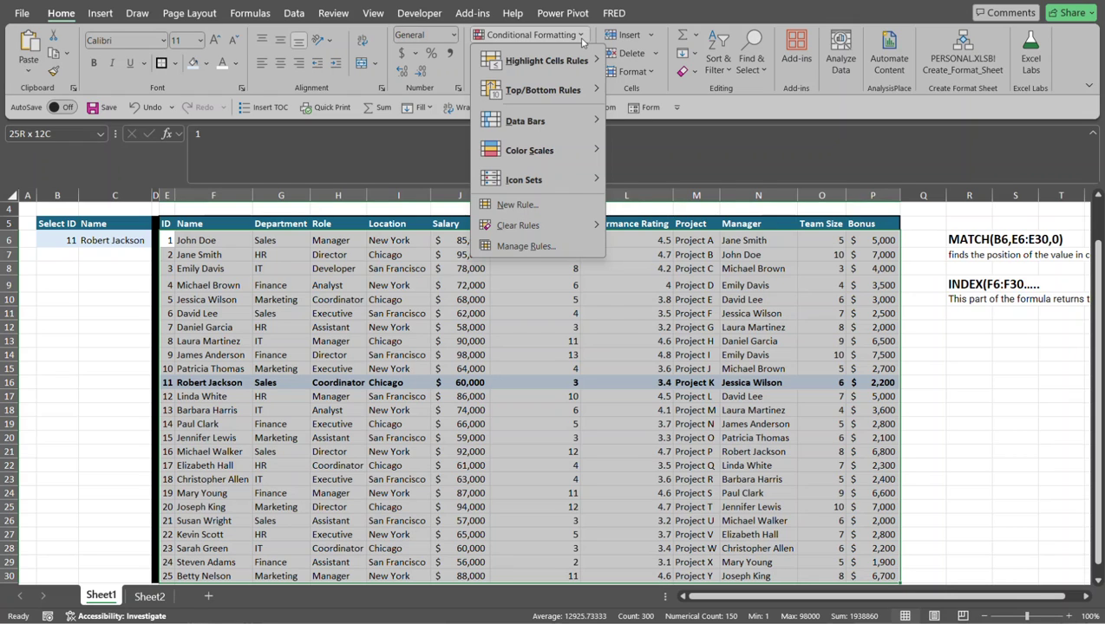
In Manage Rules, select and edit the =$E6=$B$6 rule applied to =$E$6:$P$30
left_click(527, 247)
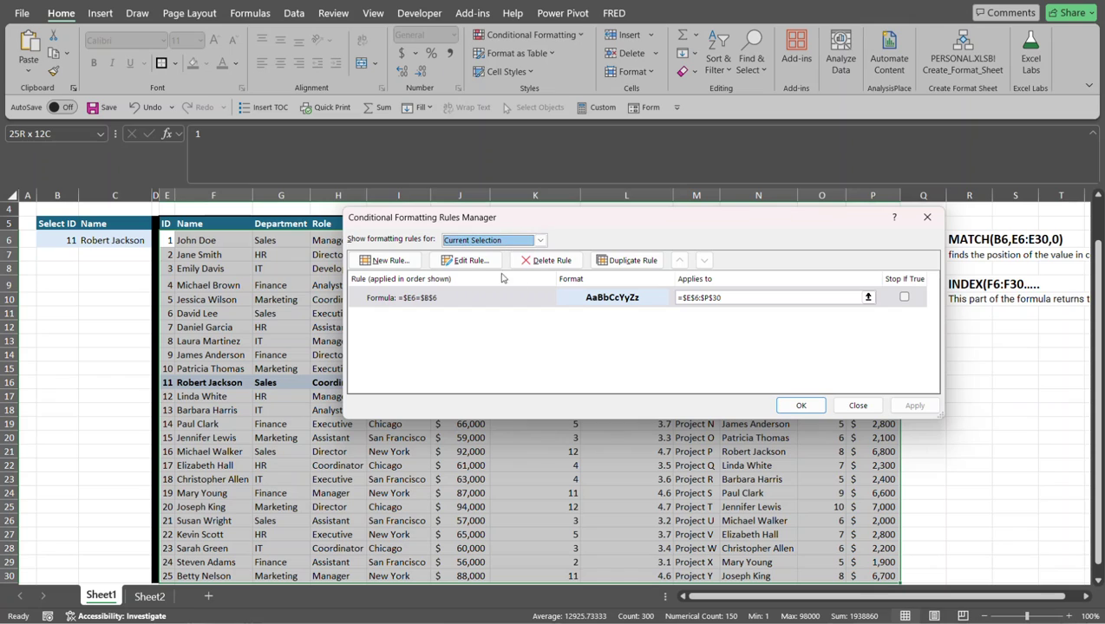
left_click(447, 301)
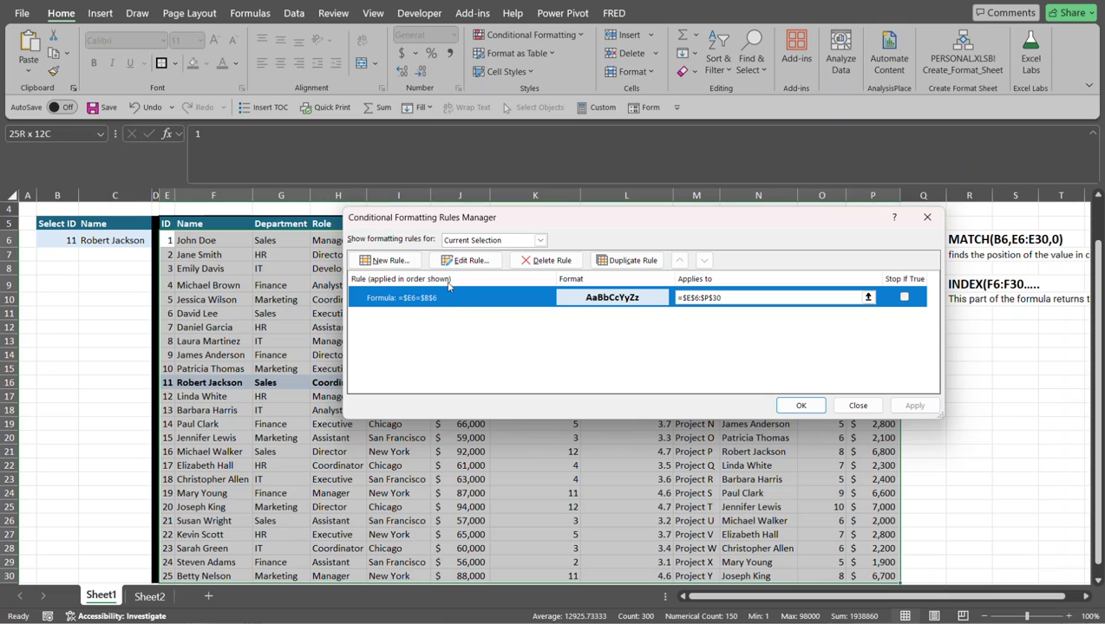
left_click(475, 260)
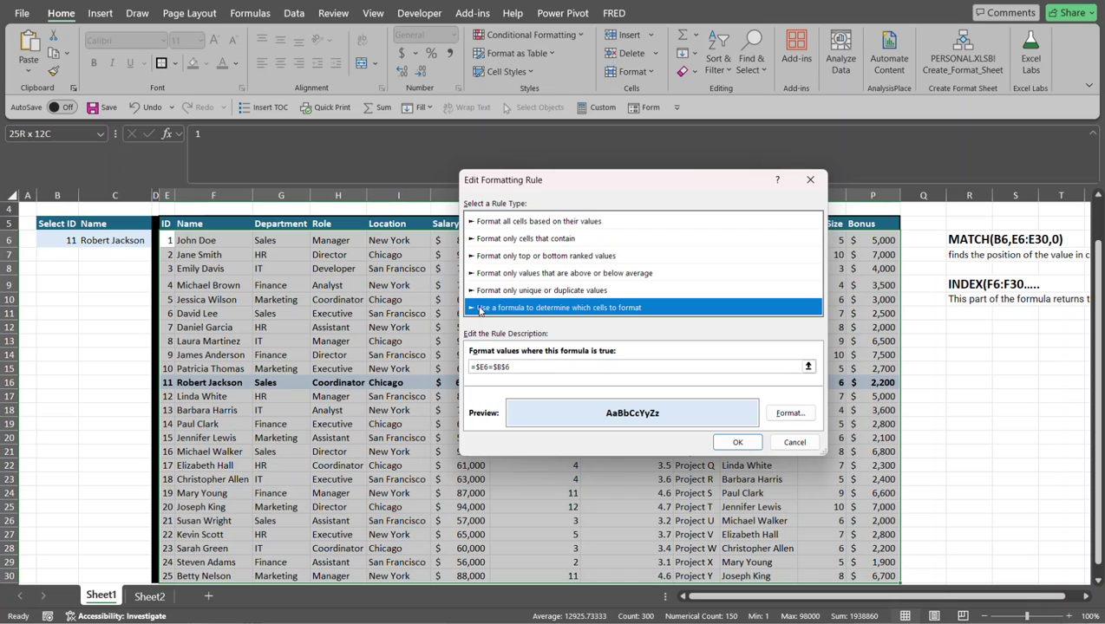
Inspect the =$E6=$B$6 condition formula, then view its light blue fill under Format
left_click(521, 366)
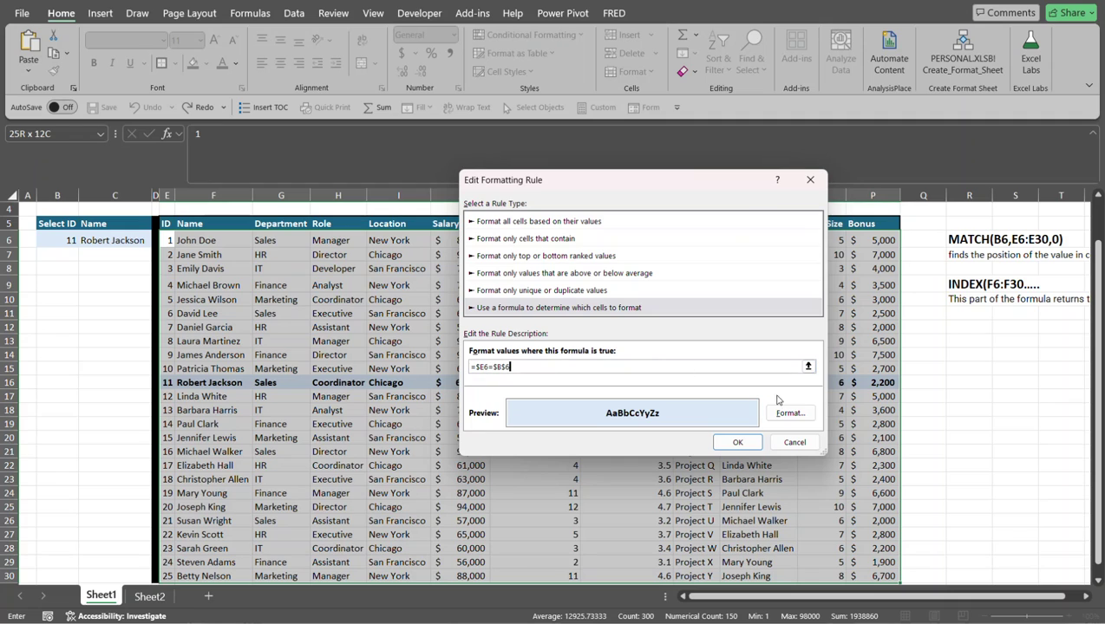
left_click(790, 414)
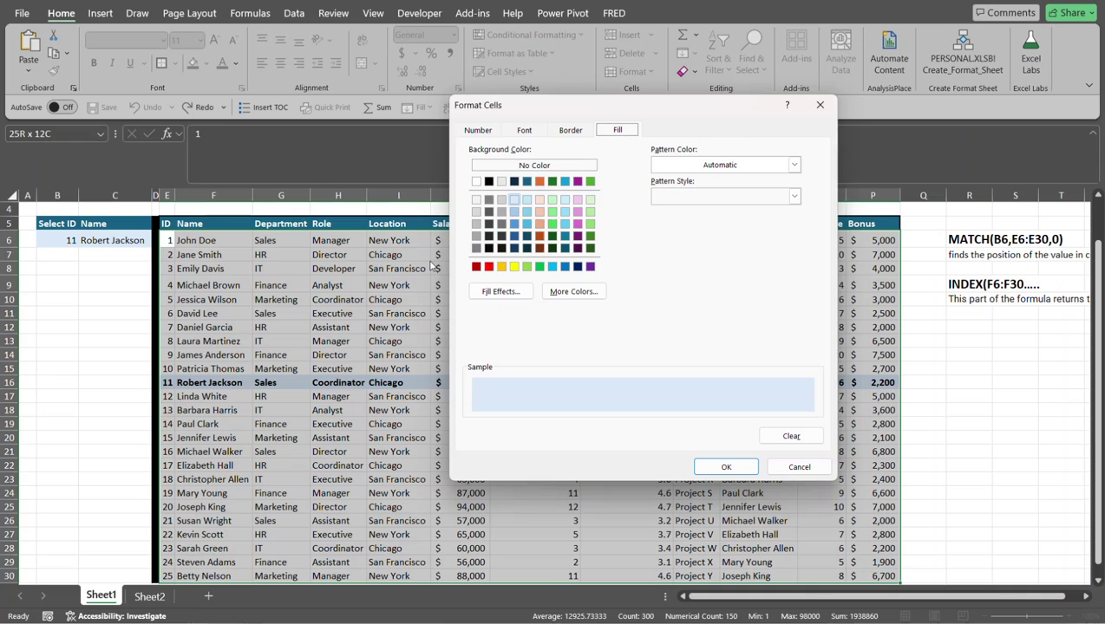
Check the rule's bold font, then OK through Format Cells, Edit Formatting Rule and Rules Manager
left_click(523, 132)
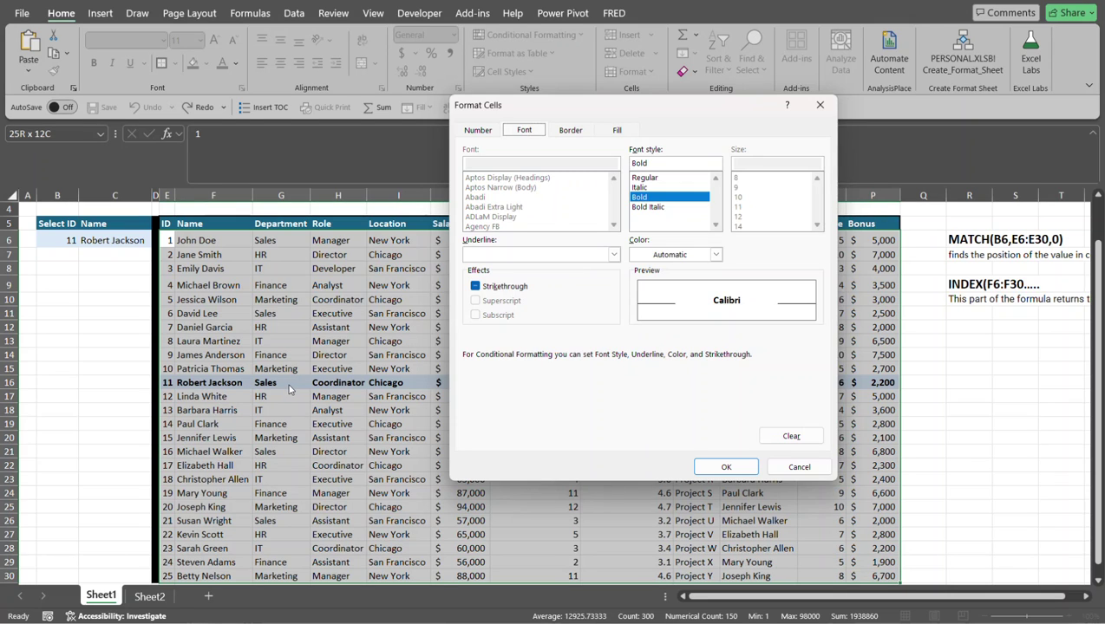
left_click(726, 467)
left_click(738, 444)
left_click(798, 406)
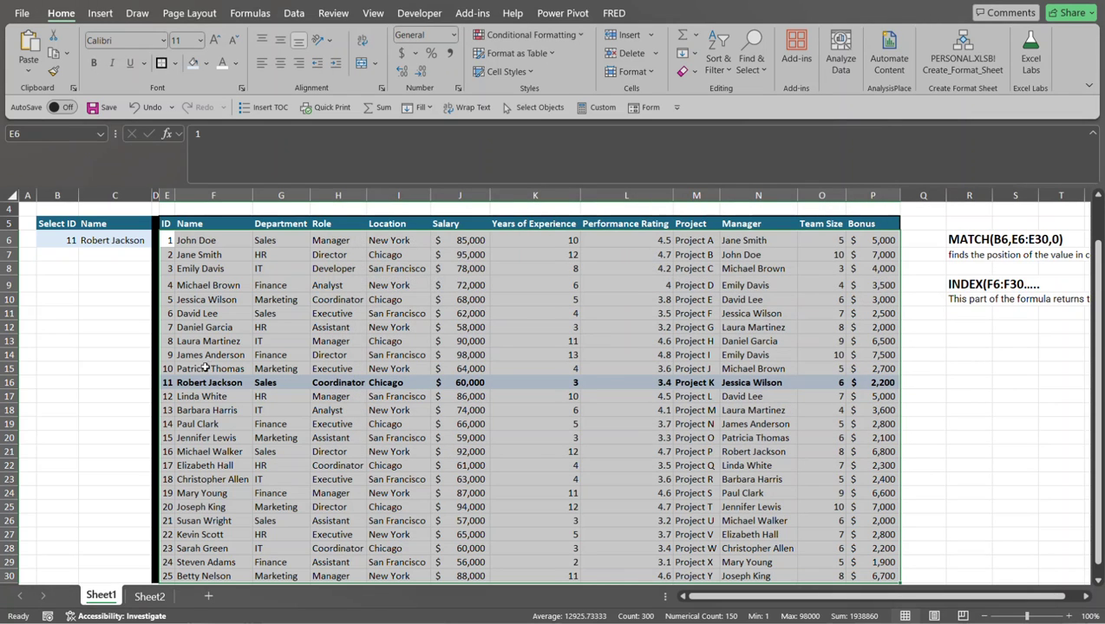
left_click(257, 447)
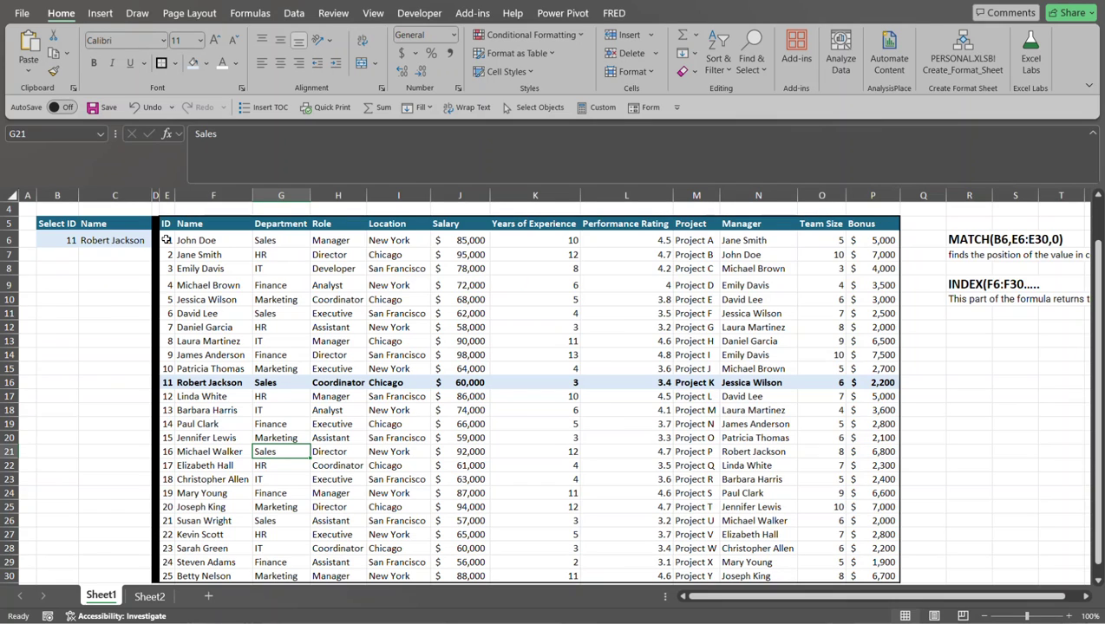
left_click(167, 240)
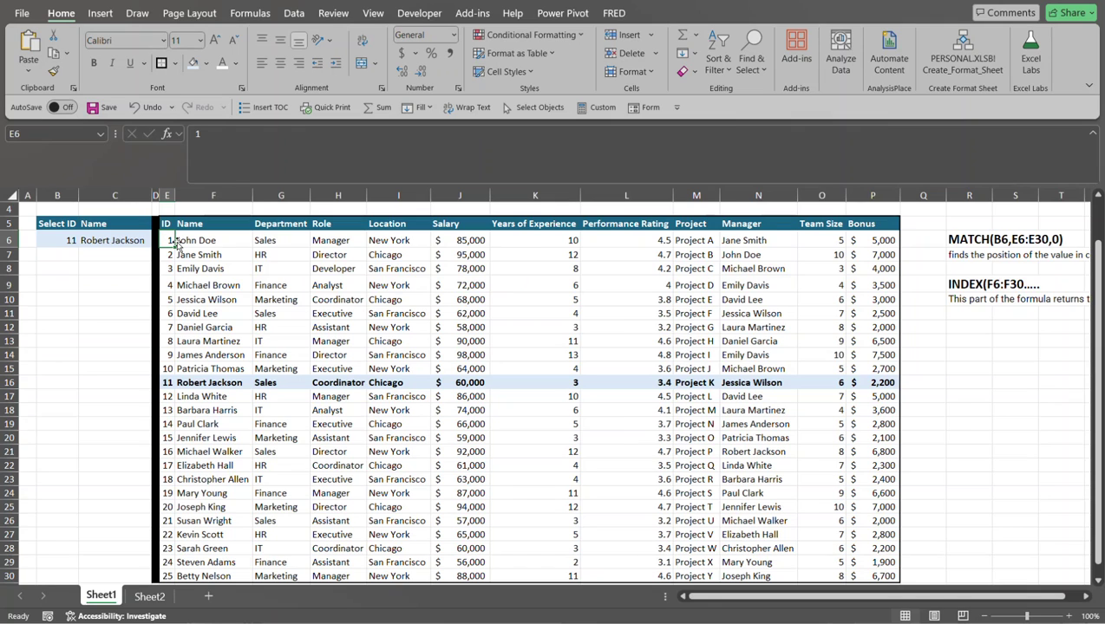
Copy the =$E6=$B$6 formula from the row-highlight rule, then cancel and close the Rules Manager
left_click(576, 33)
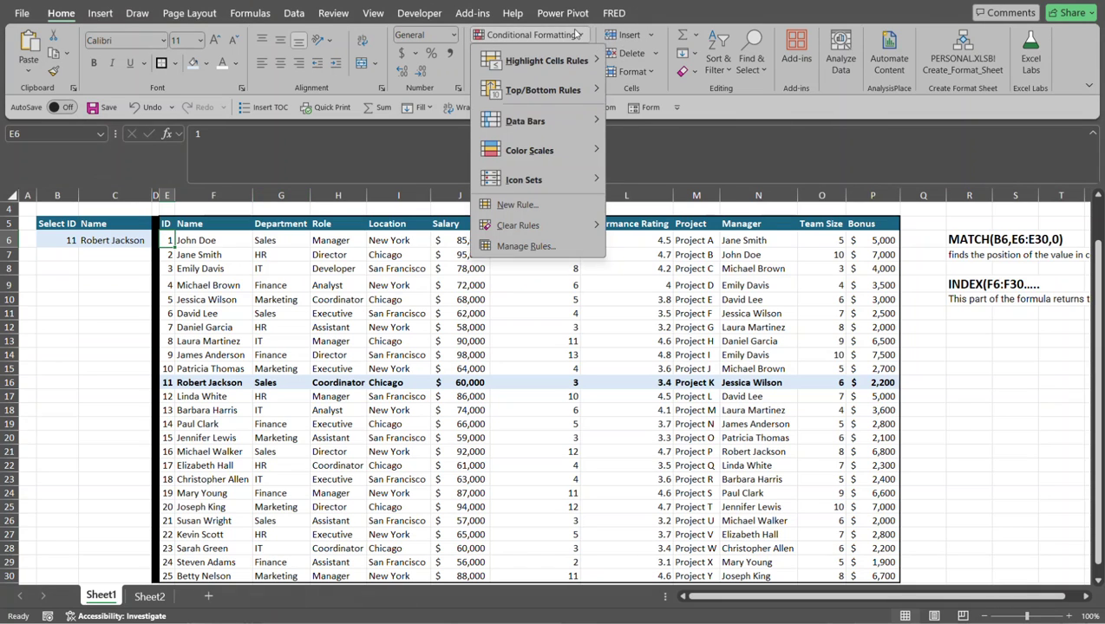
left_click(516, 251)
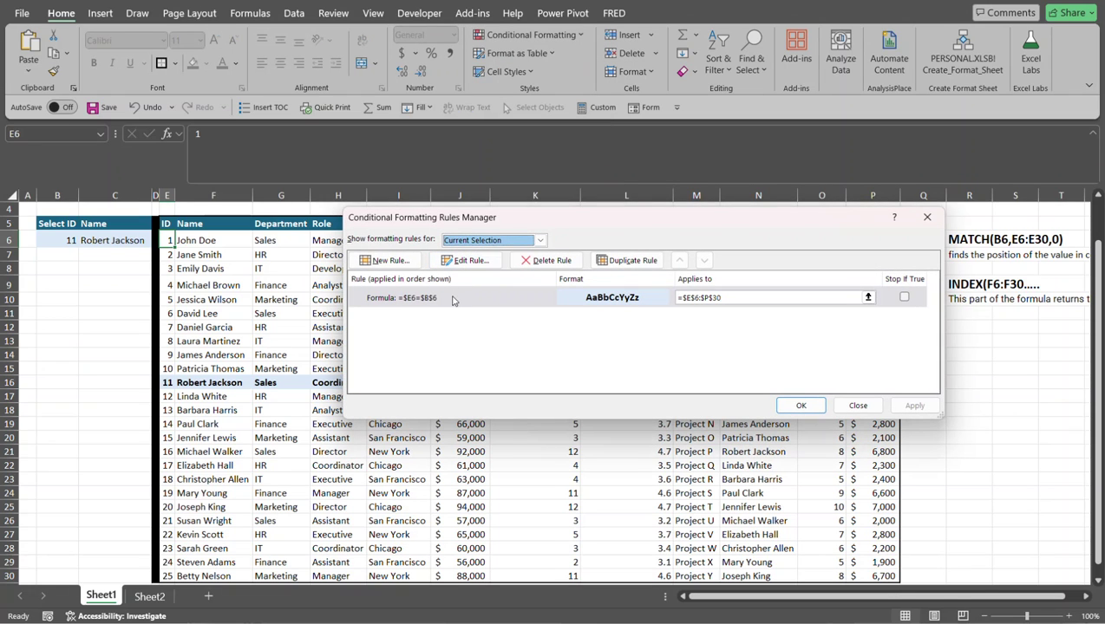
left_click(454, 300)
left_click(465, 260)
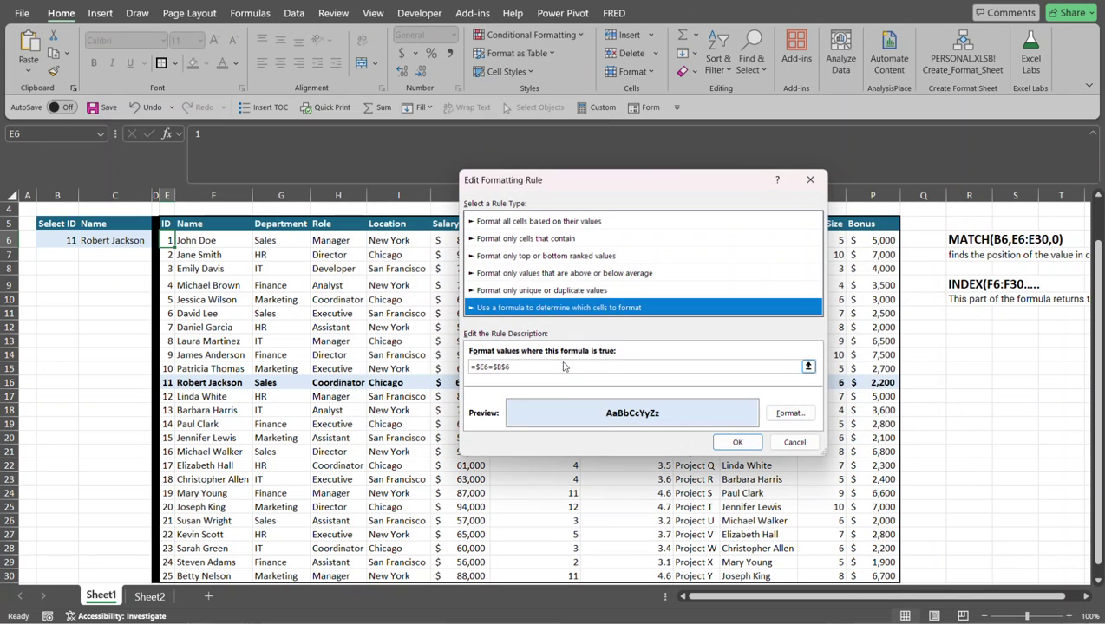
left_click_drag(533, 369, 462, 373)
key("ctrl+c")
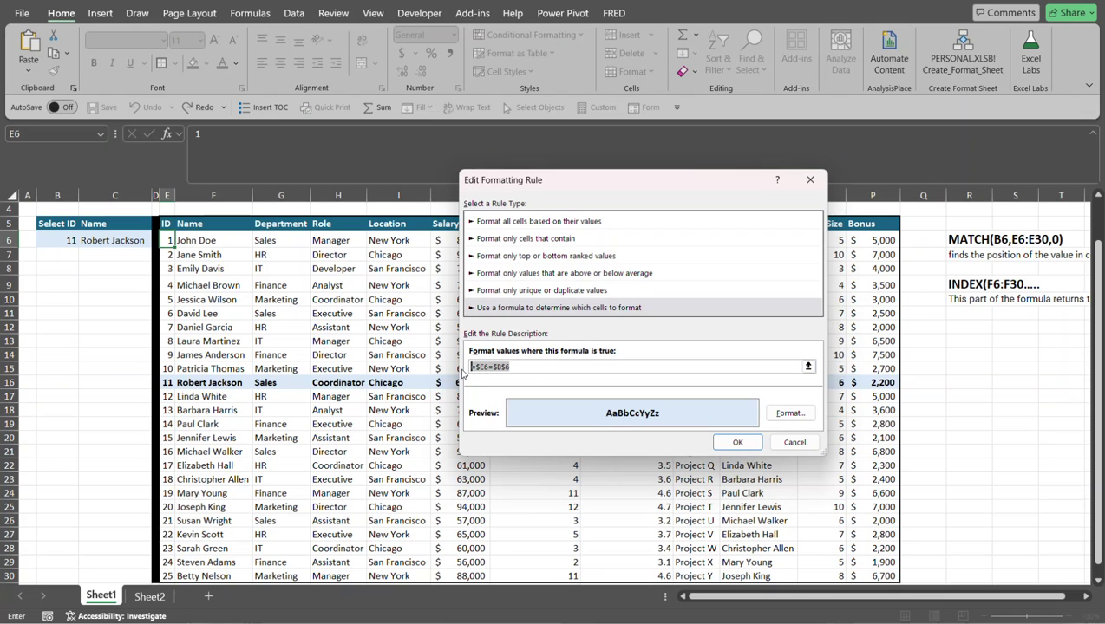
left_click(796, 443)
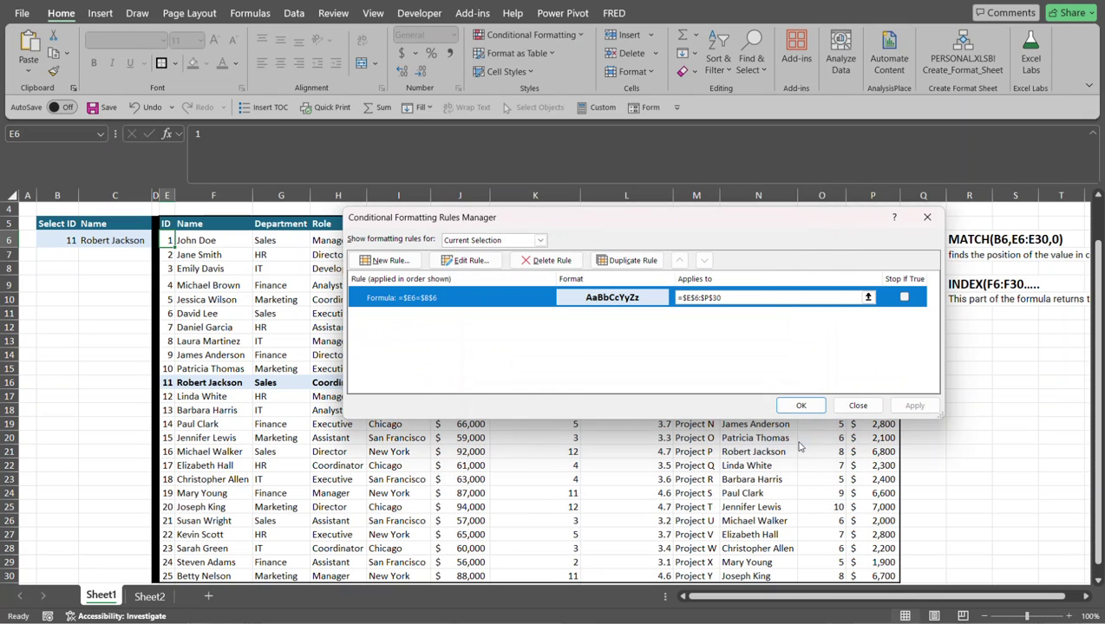
left_click(858, 408)
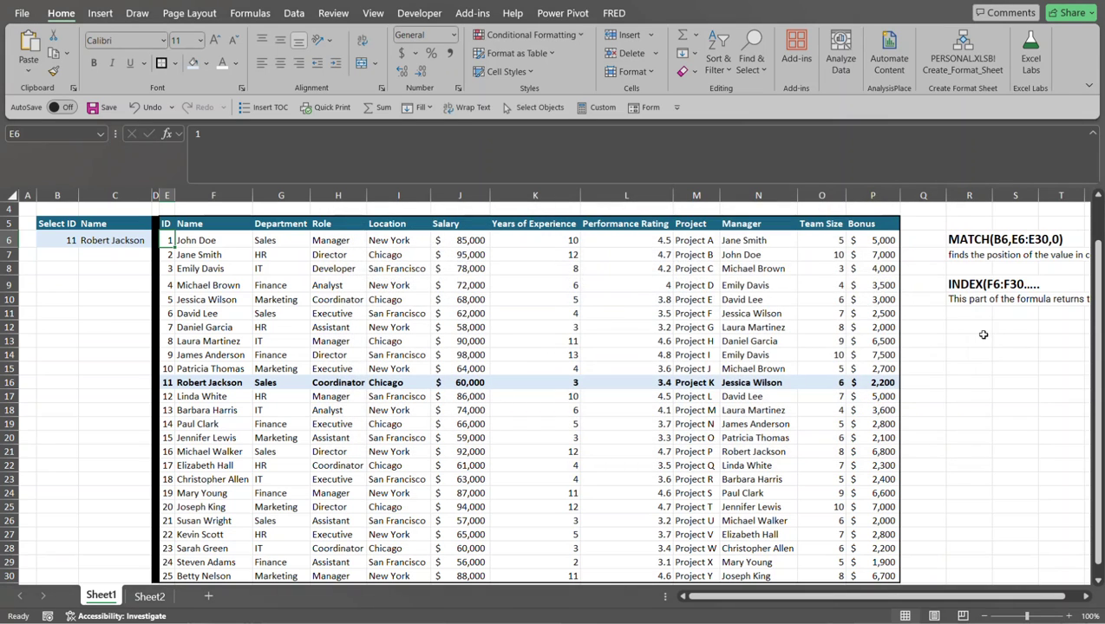
Paste the formula into R13 and remove the leading = so it reads $E6=$B$6
left_click(978, 340)
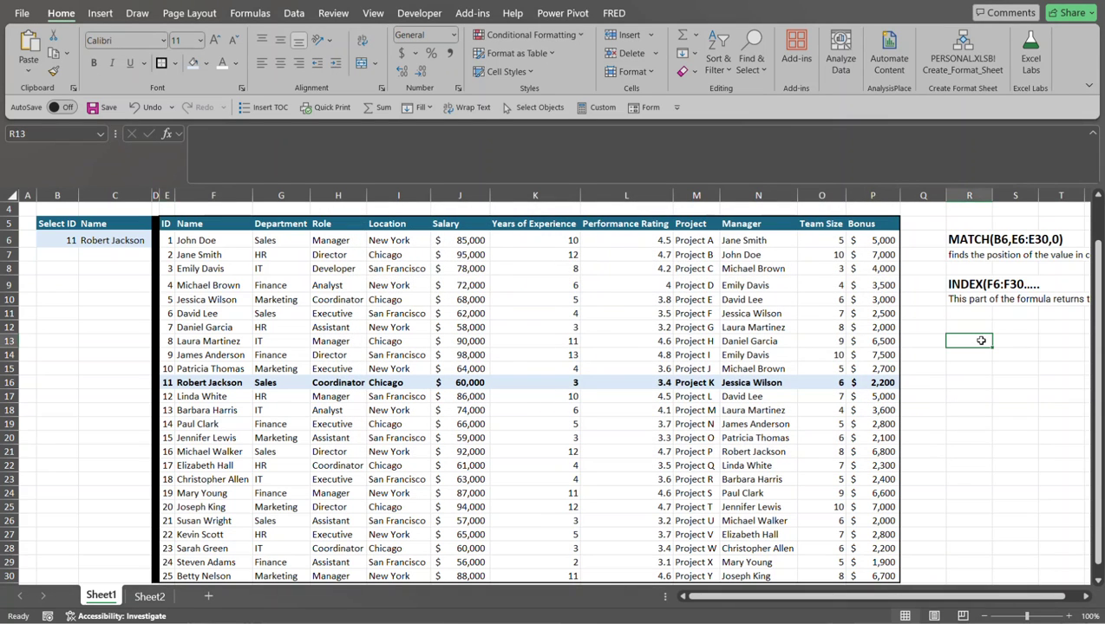
left_click(364, 149)
key("ctrl+v")
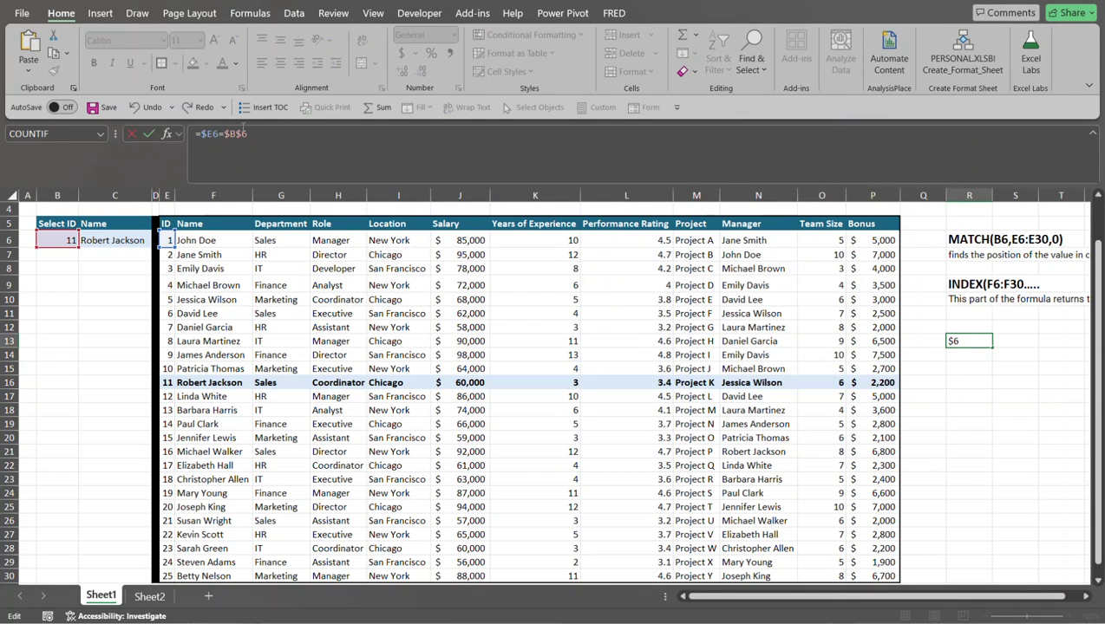
left_click(198, 135)
key("BackSpace")
key("Return")
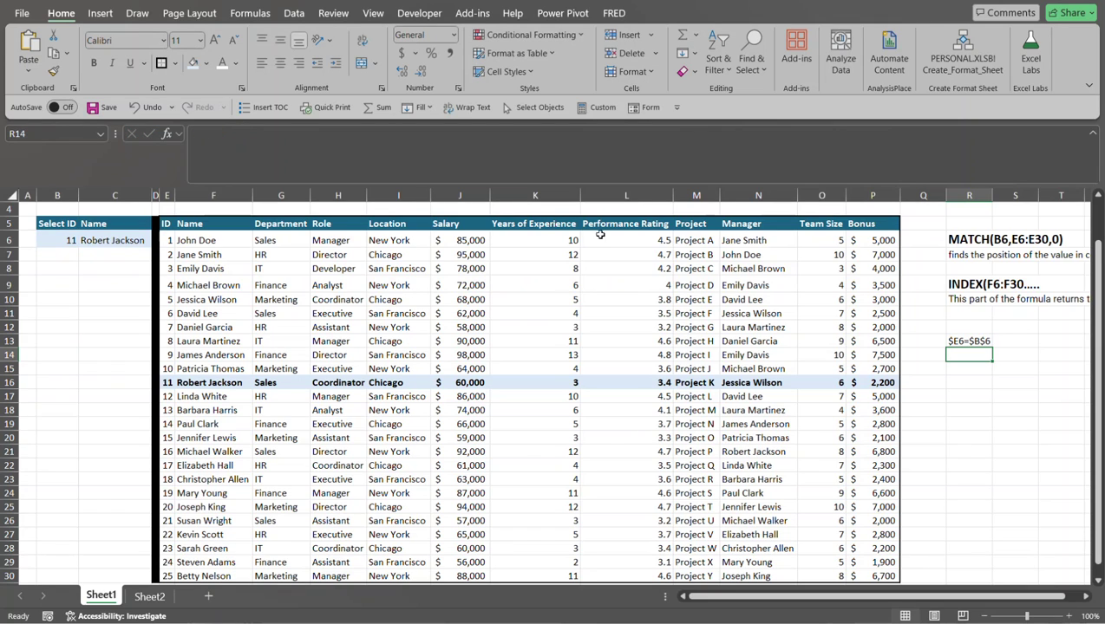
left_click(171, 241)
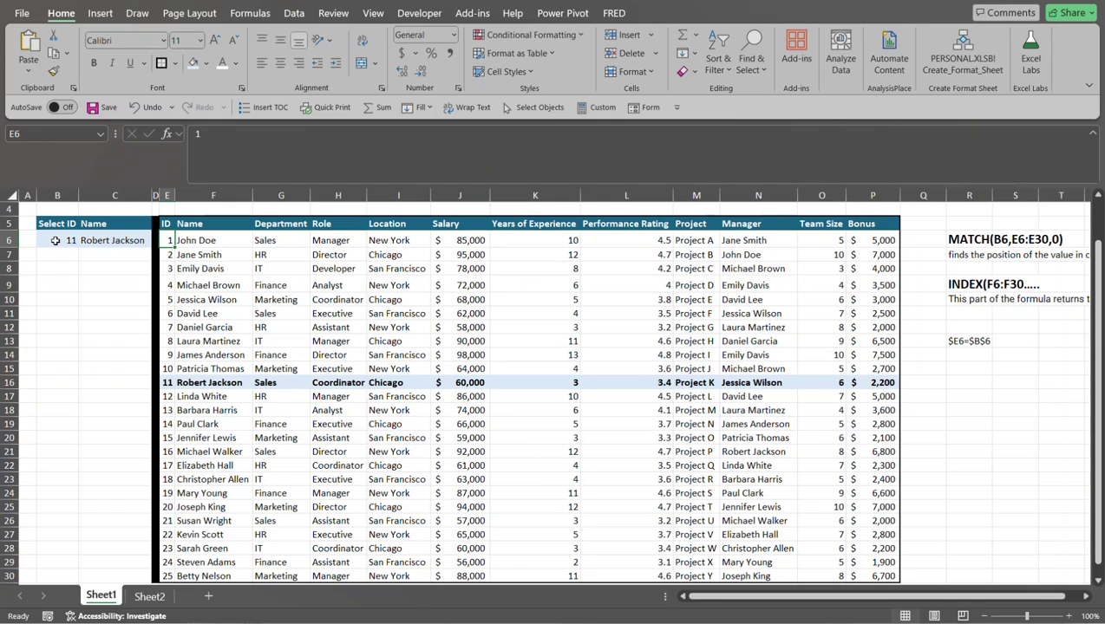
left_click(191, 240)
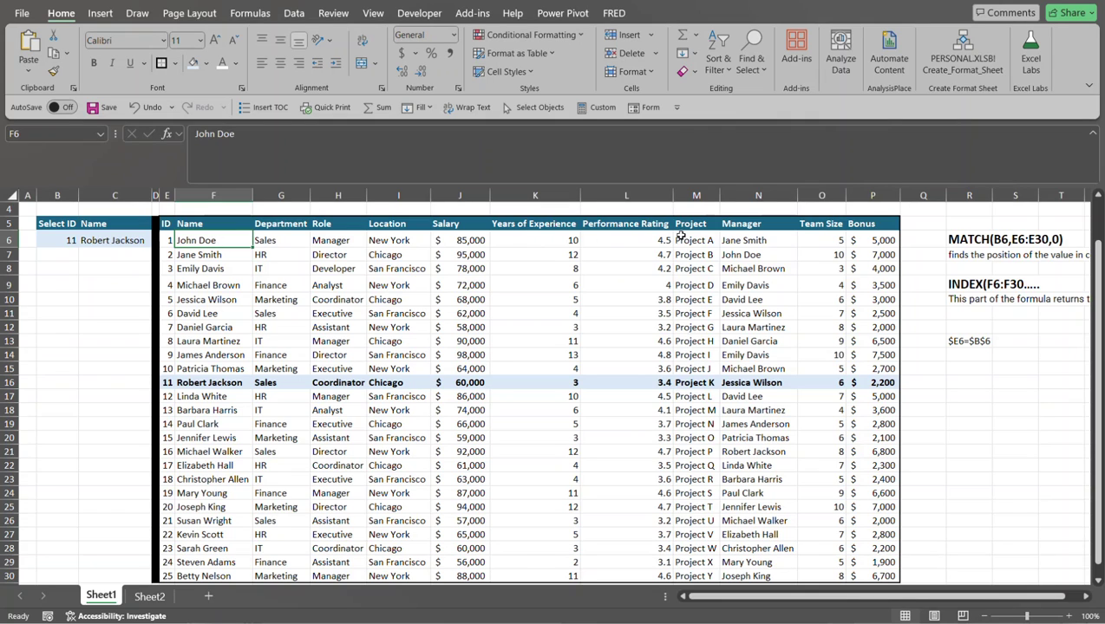
left_click(166, 382)
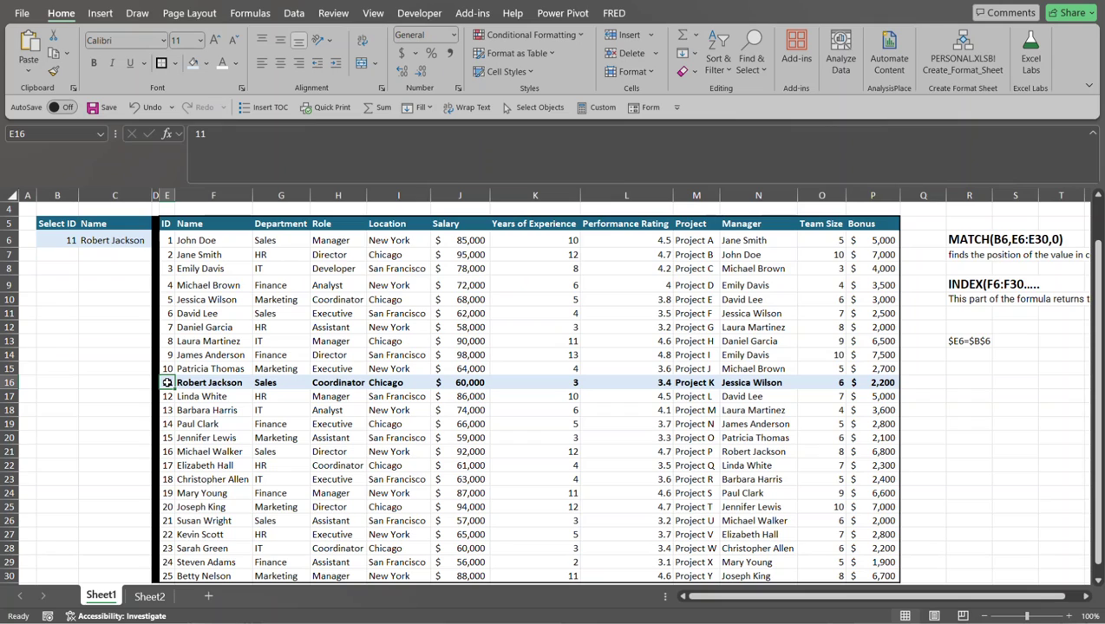
left_click(65, 237)
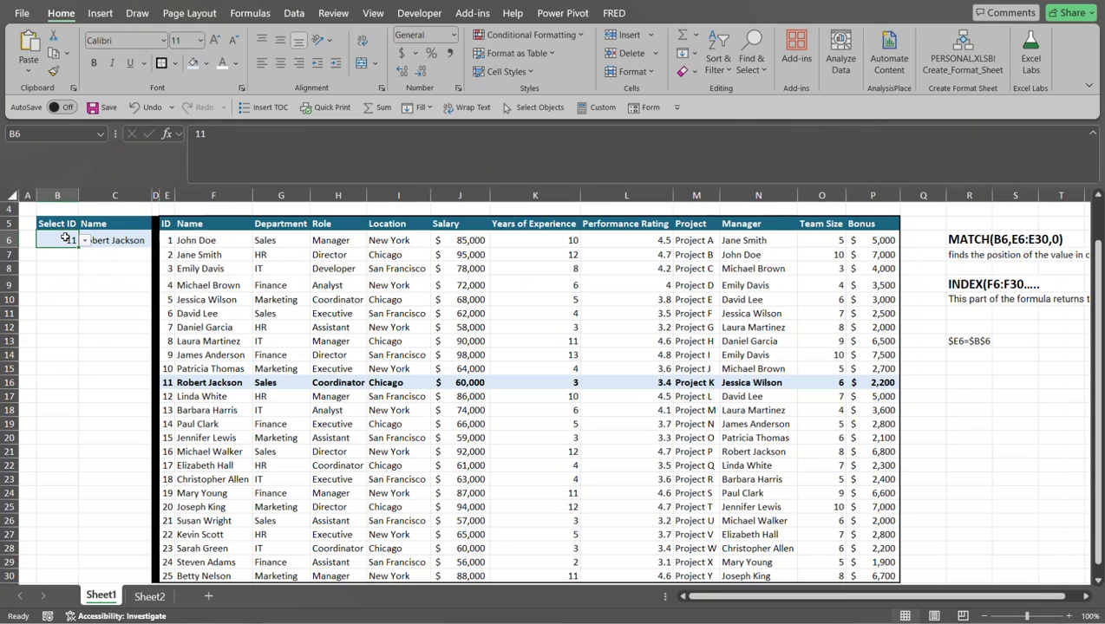
left_click(170, 384)
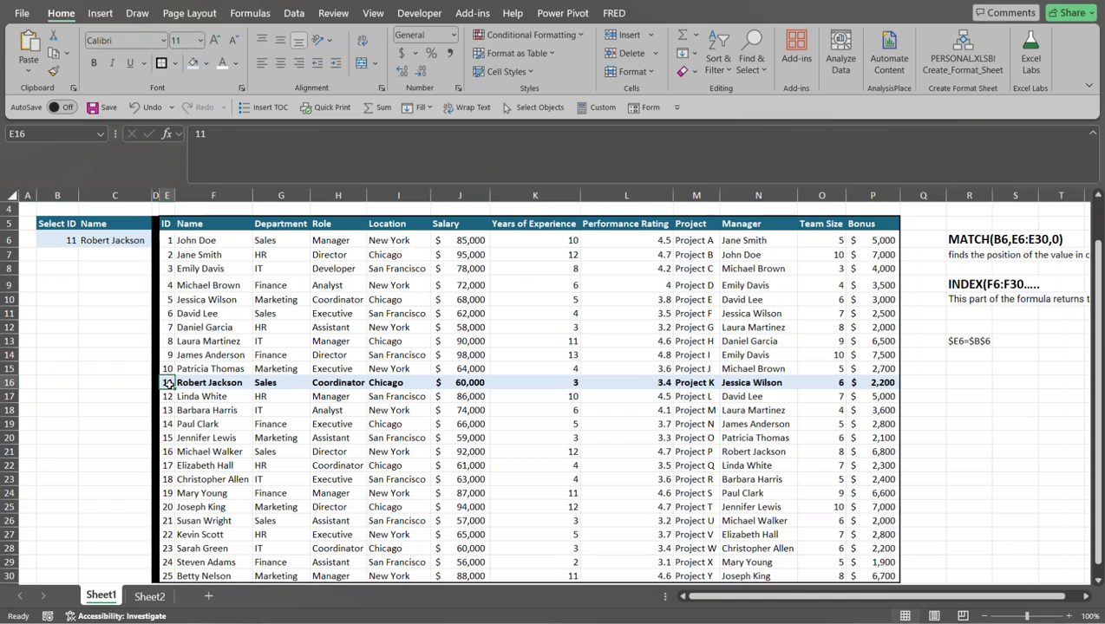
left_click(194, 384)
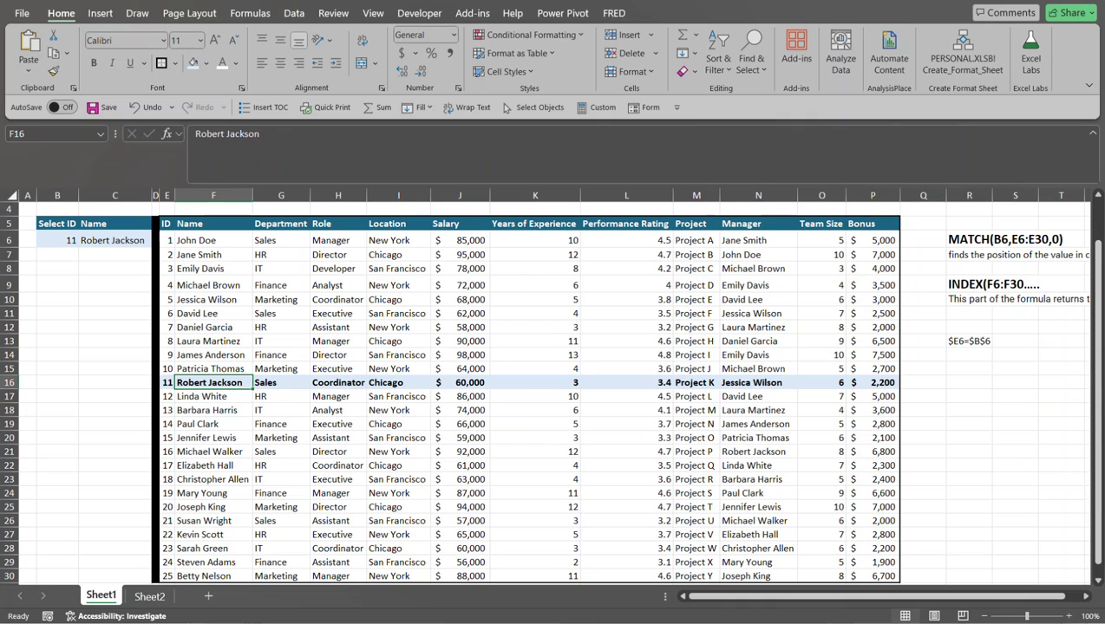
Scroll up to row 2 to show the =INDEX(F6:F30,MATCH(B6,E6:E30,0)) formula above the table
left_click_drag(1097, 434, 1100, 418)
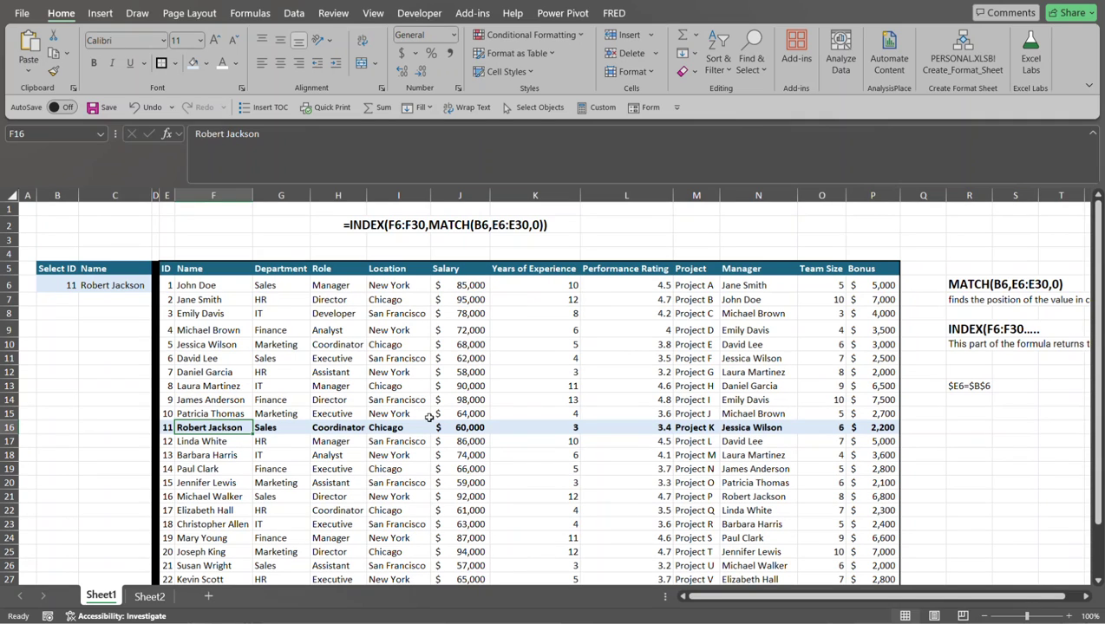